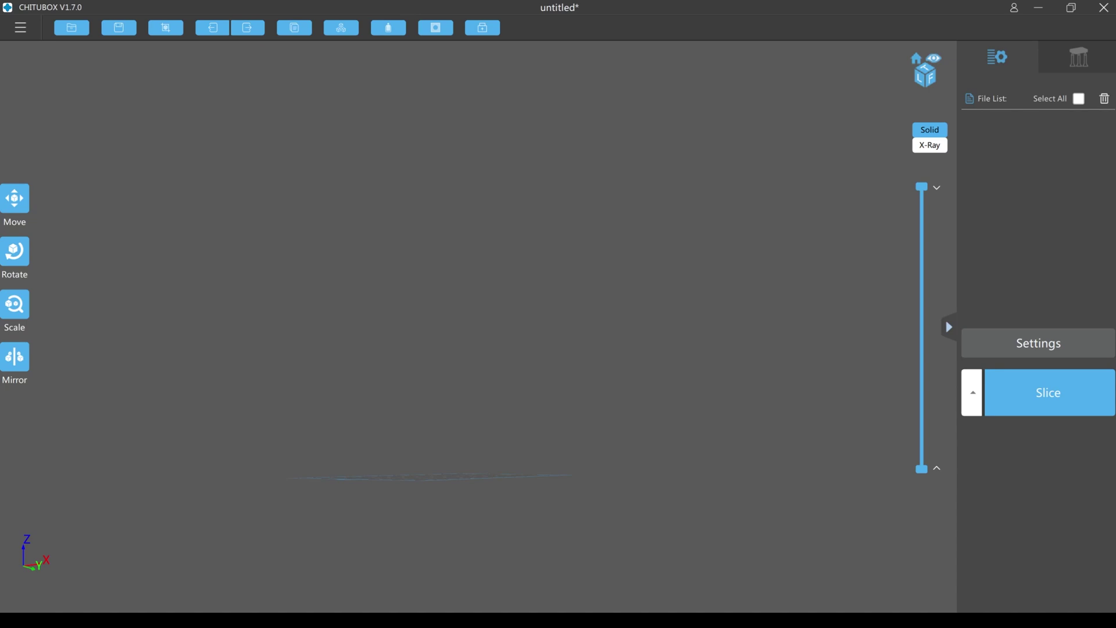
# Step: Open the model file thanos-bust-fdm.stl
pyautogui.click(21, 27)
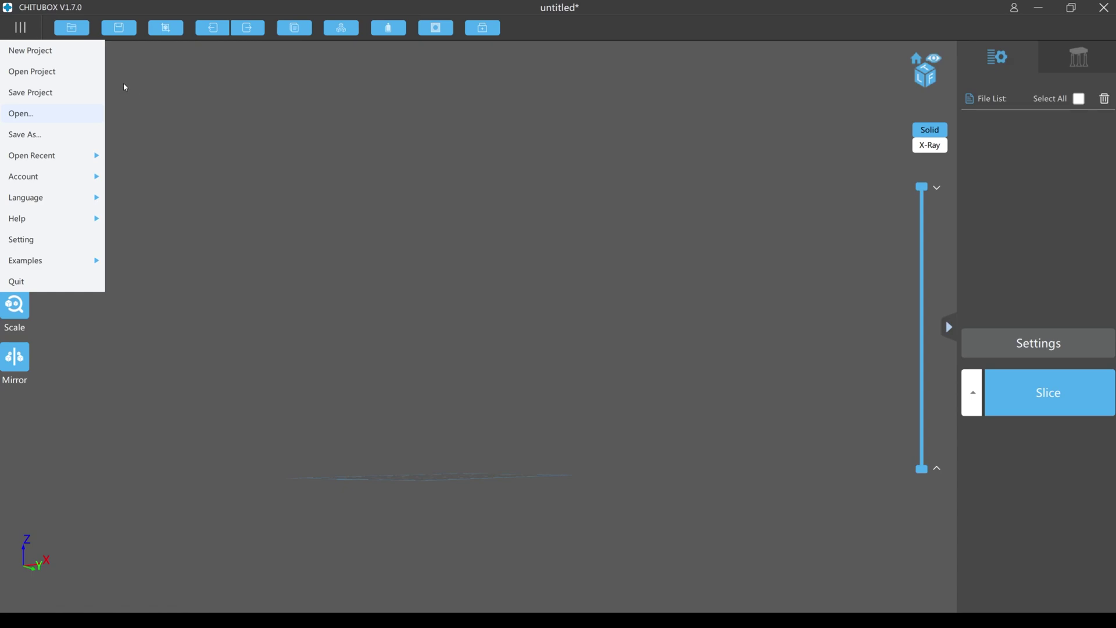
pyautogui.moveTo(310, 220); pyautogui.dragTo(315, 246)
pyautogui.scroll(-5, 316, 245)
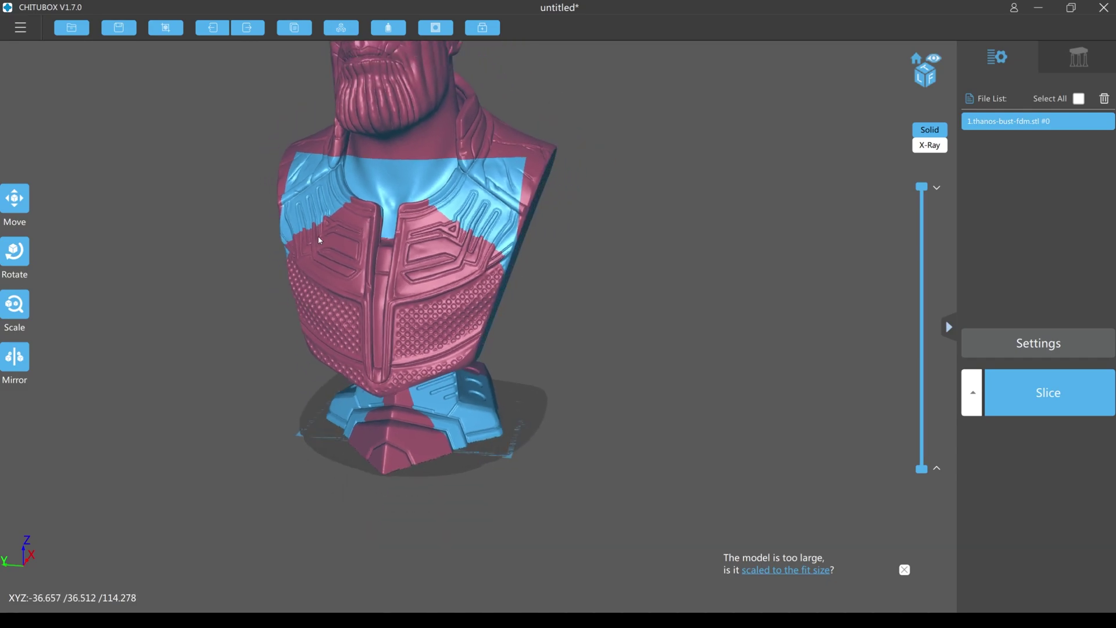
# Step: Review the print settings and examine the bust from several sides against the build plate
pyautogui.moveTo(455, 184); pyautogui.dragTo(530, 182)
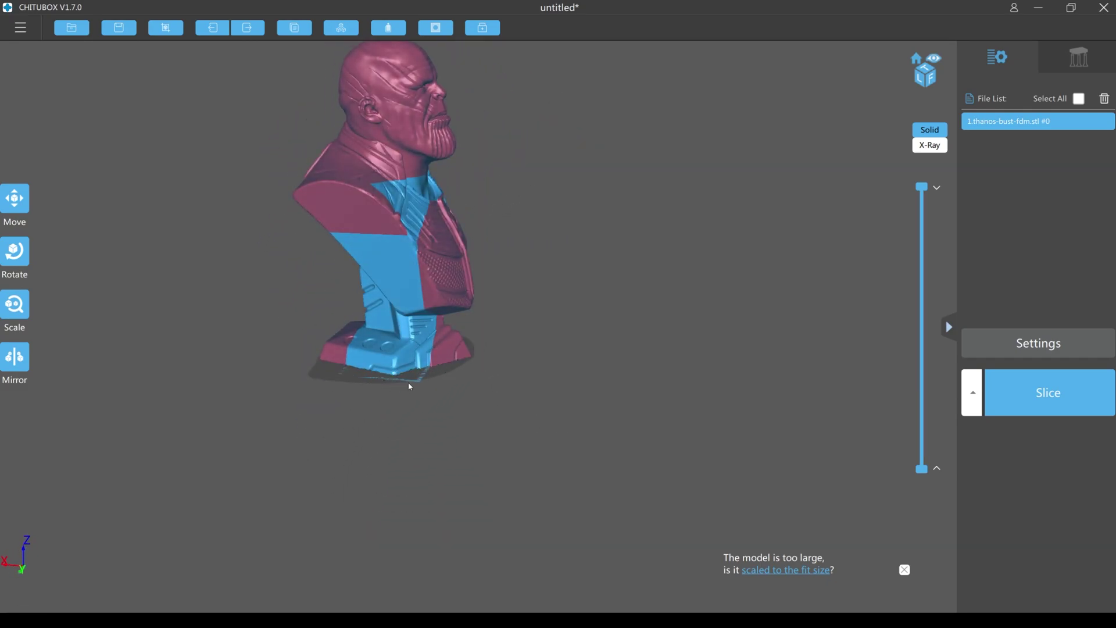
pyautogui.moveTo(479, 333); pyautogui.dragTo(458, 286)
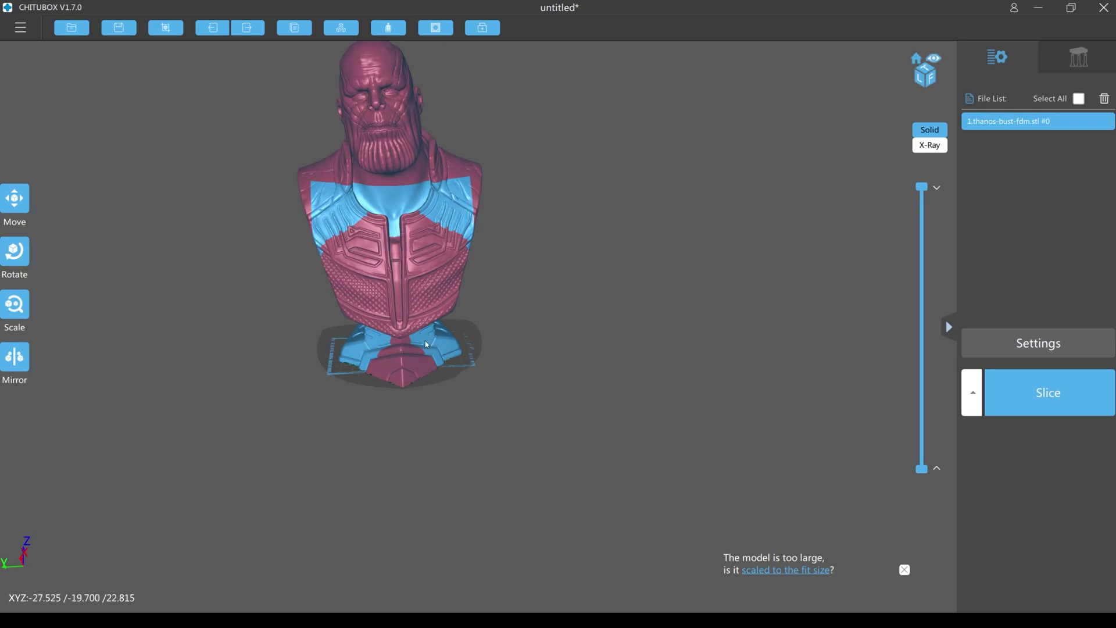
pyautogui.click(1024, 347)
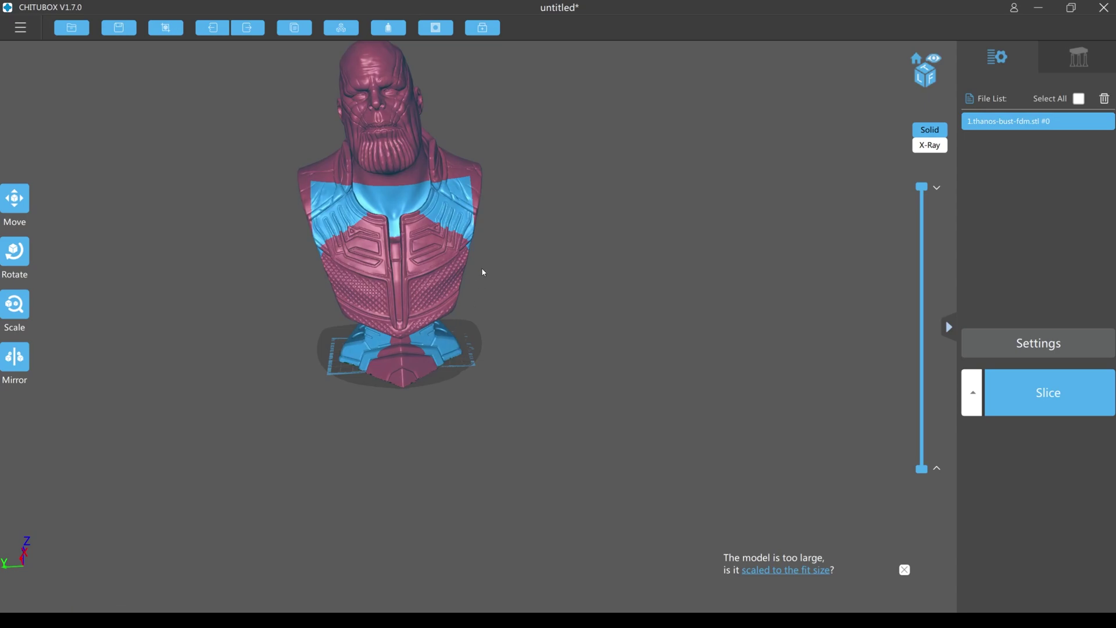
pyautogui.moveTo(501, 247); pyautogui.dragTo(764, 392)
pyautogui.moveTo(574, 254); pyautogui.dragTo(598, 361)
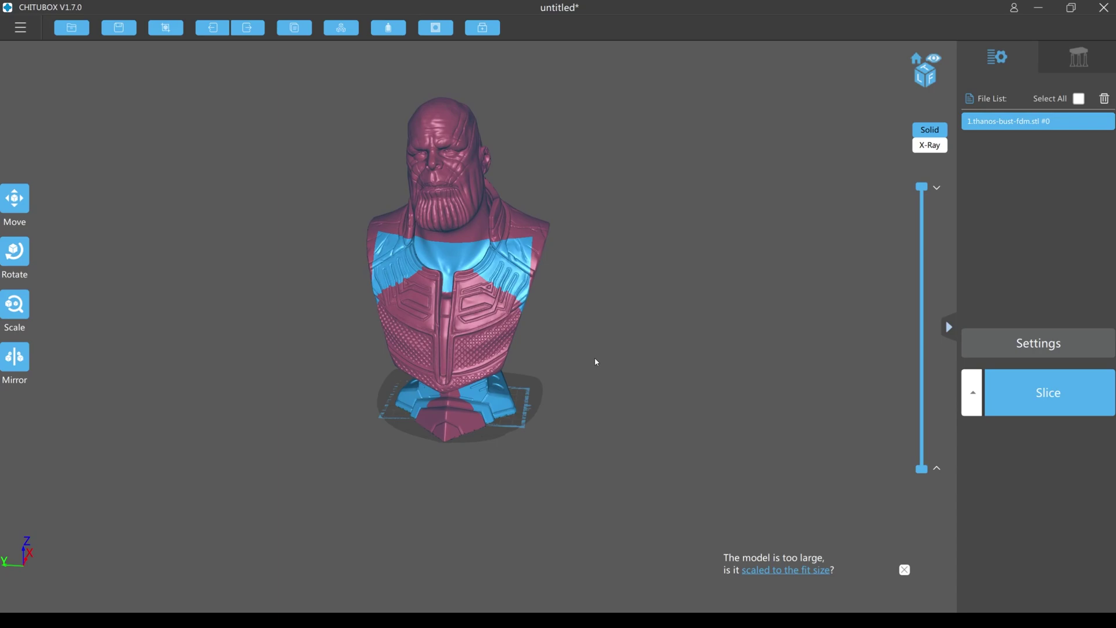
pyautogui.moveTo(597, 362); pyautogui.dragTo(575, 451)
pyautogui.moveTo(397, 361); pyautogui.dragTo(620, 174, button='right')
pyautogui.moveTo(657, 331); pyautogui.dragTo(553, 398, button='right')
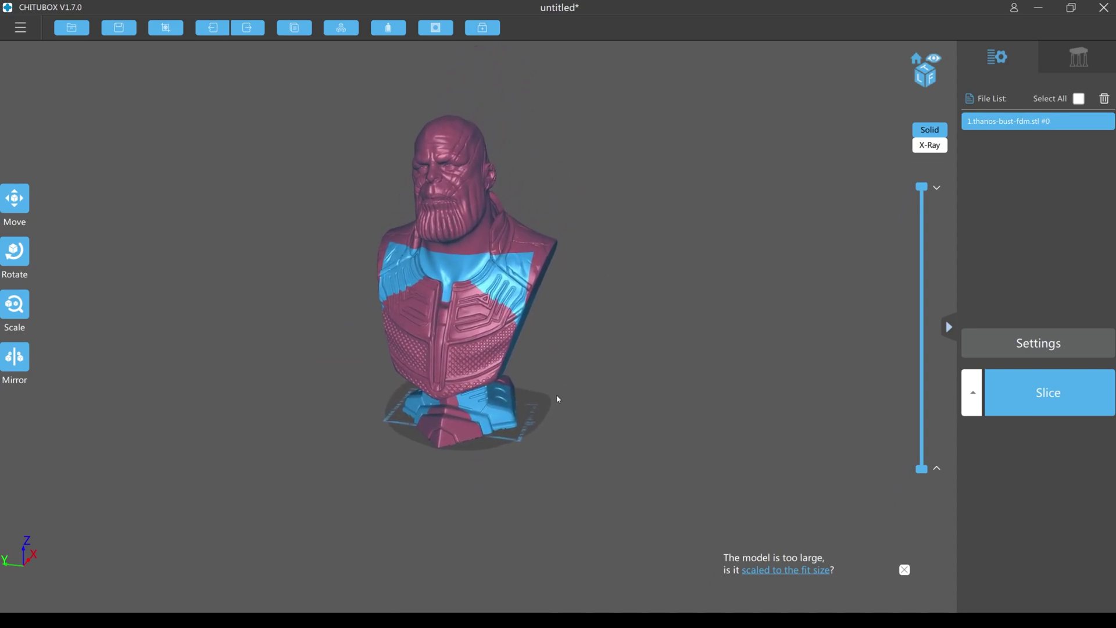
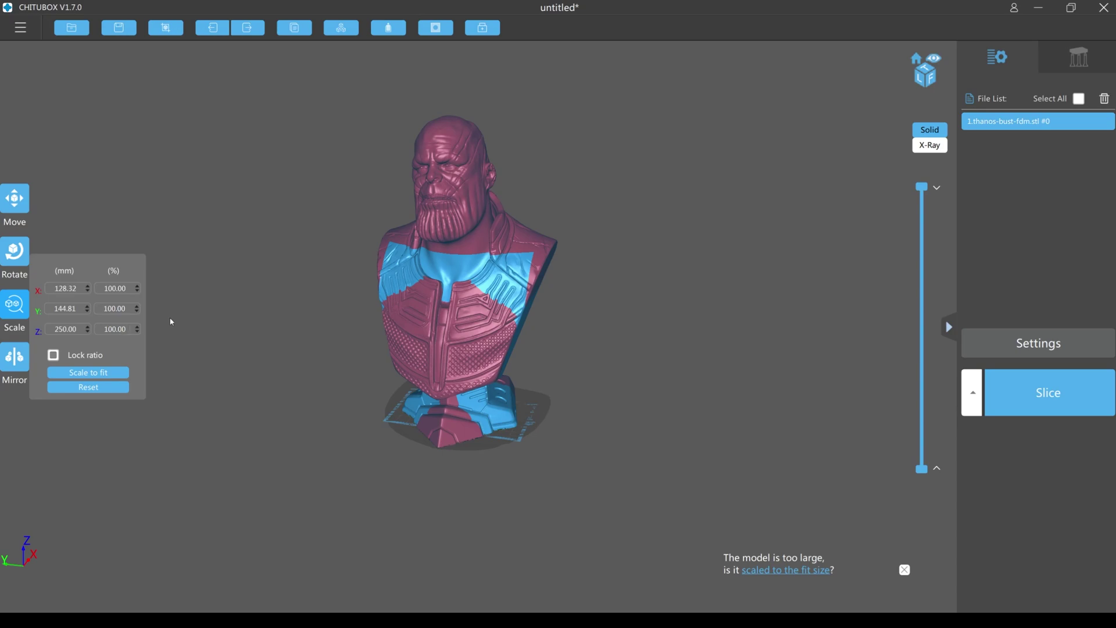
# Step: Scale the bust down uniformly to 53.31% on all axes
pyautogui.click(137, 291)
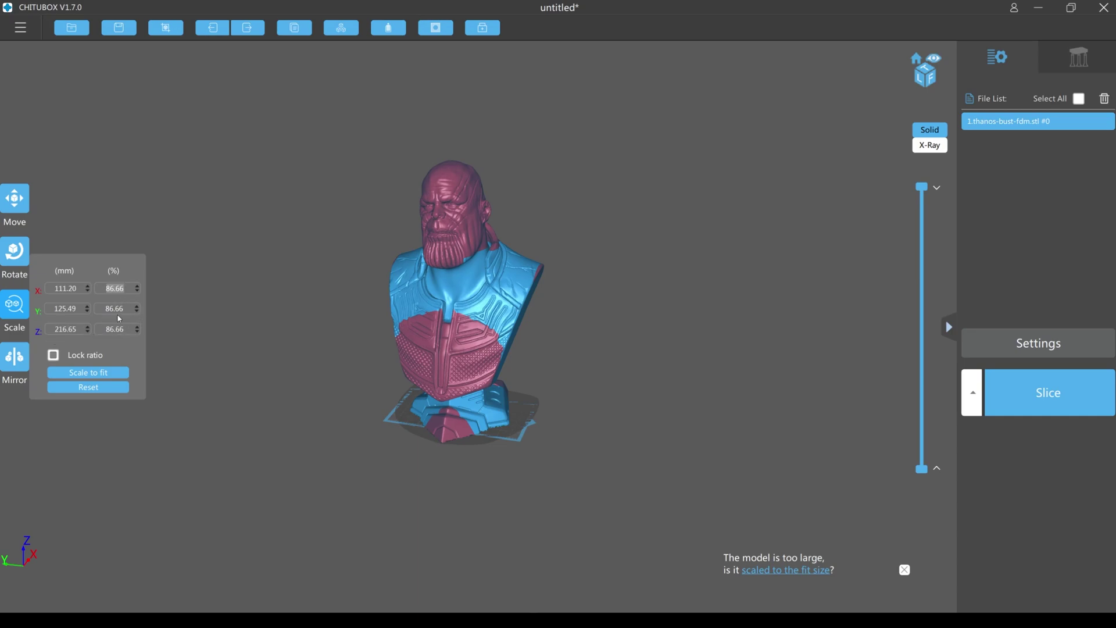
pyautogui.doubleClick(137, 293)
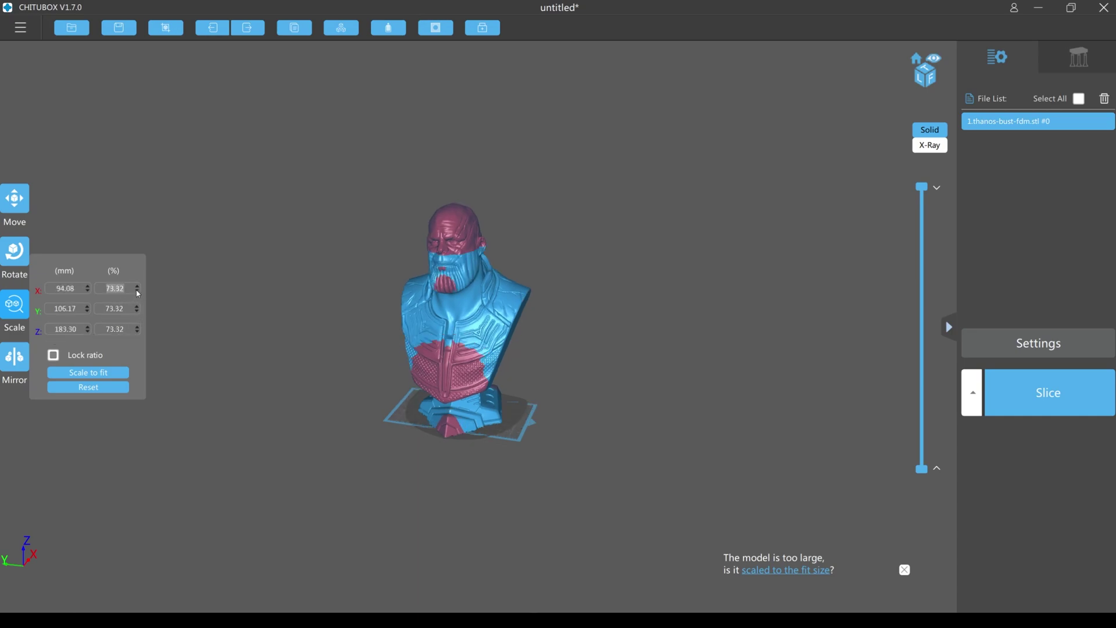
pyautogui.click(139, 294)
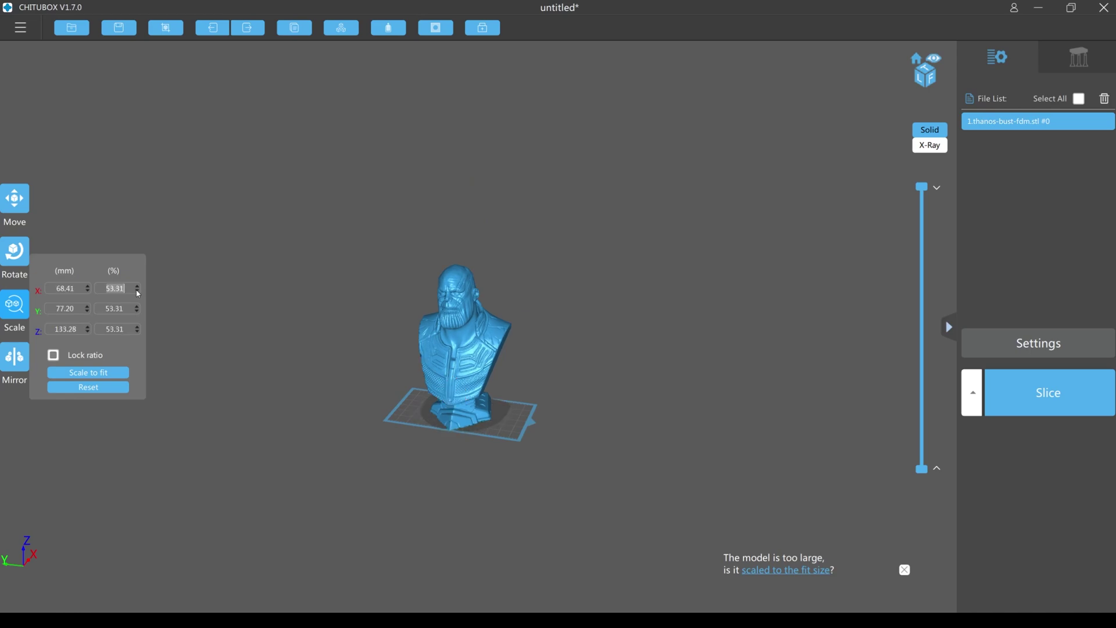
pyautogui.moveTo(552, 351); pyautogui.dragTo(642, 324)
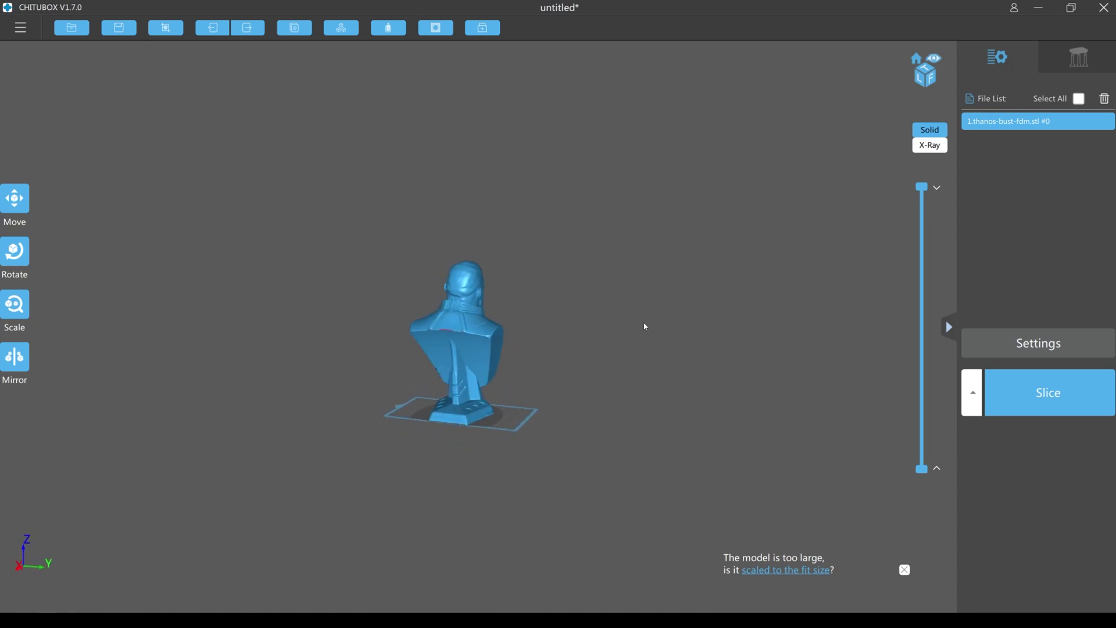
pyautogui.moveTo(454, 340); pyautogui.dragTo(424, 352)
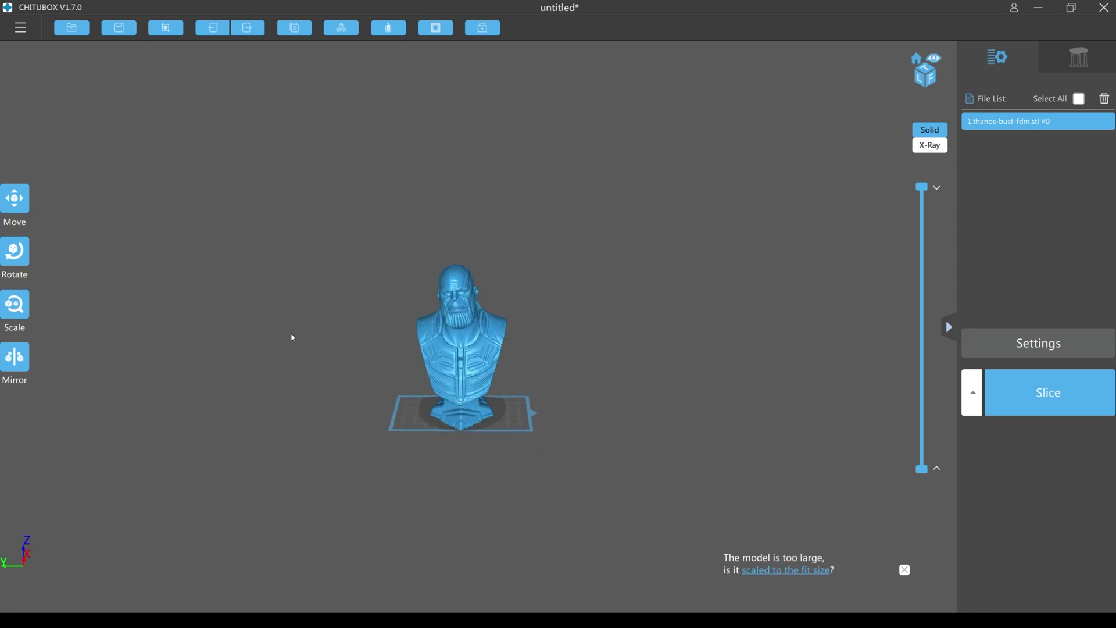
# Step: Scale the bust to fit the printer's build volume
pyautogui.click(15, 306)
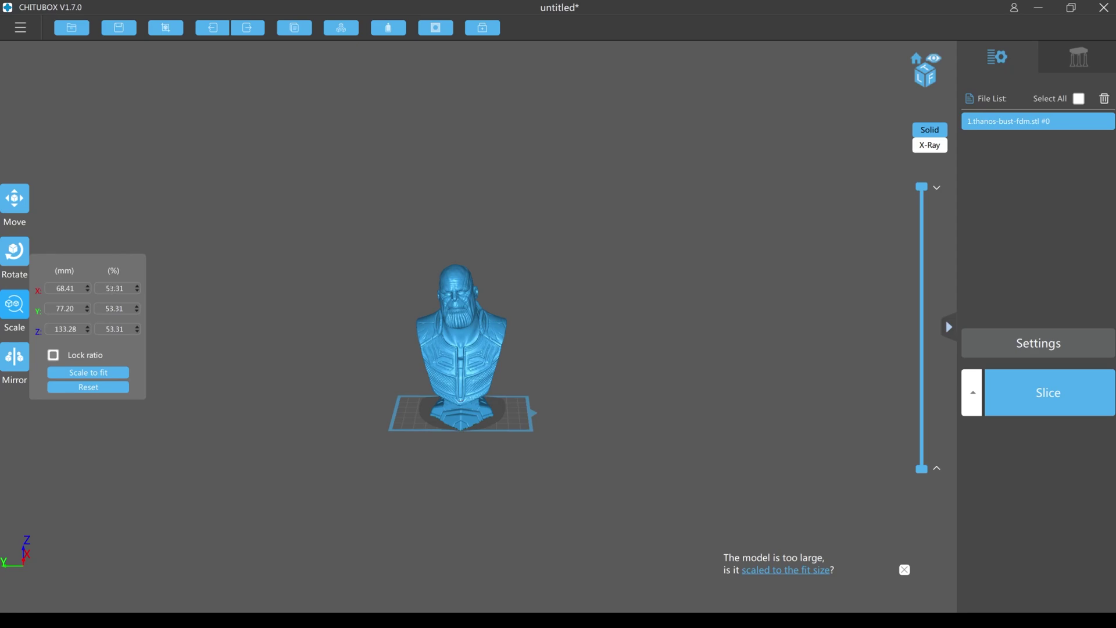
pyautogui.click(88, 375)
pyautogui.moveTo(345, 330)
pyautogui.mouseDown()
pyautogui.moveTo(553, 349)
pyautogui.moveTo(575, 304)
pyautogui.moveTo(319, 331)
pyautogui.moveTo(342, 336)
pyautogui.mouseUp()
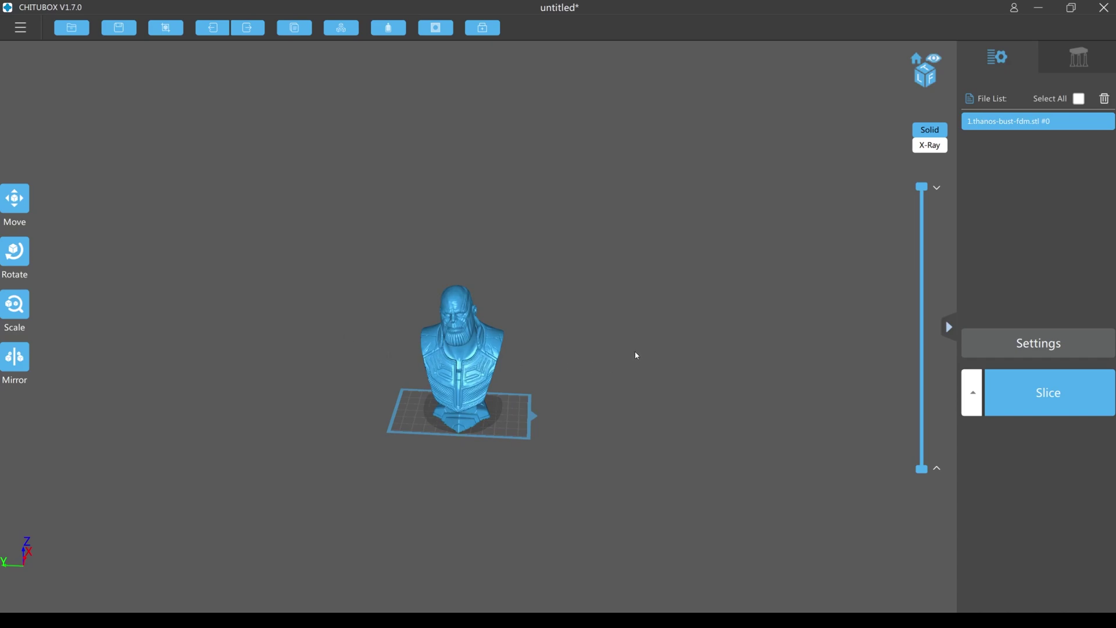
# Step: Examine the scaled bust's front and the flat underside of its base on the build plate
pyautogui.moveTo(653, 334)
pyautogui.mouseDown()
pyautogui.moveTo(640, 298)
pyautogui.moveTo(529, 323)
pyautogui.moveTo(307, 316)
pyautogui.moveTo(359, 346)
pyautogui.moveTo(658, 312)
pyautogui.mouseUp()
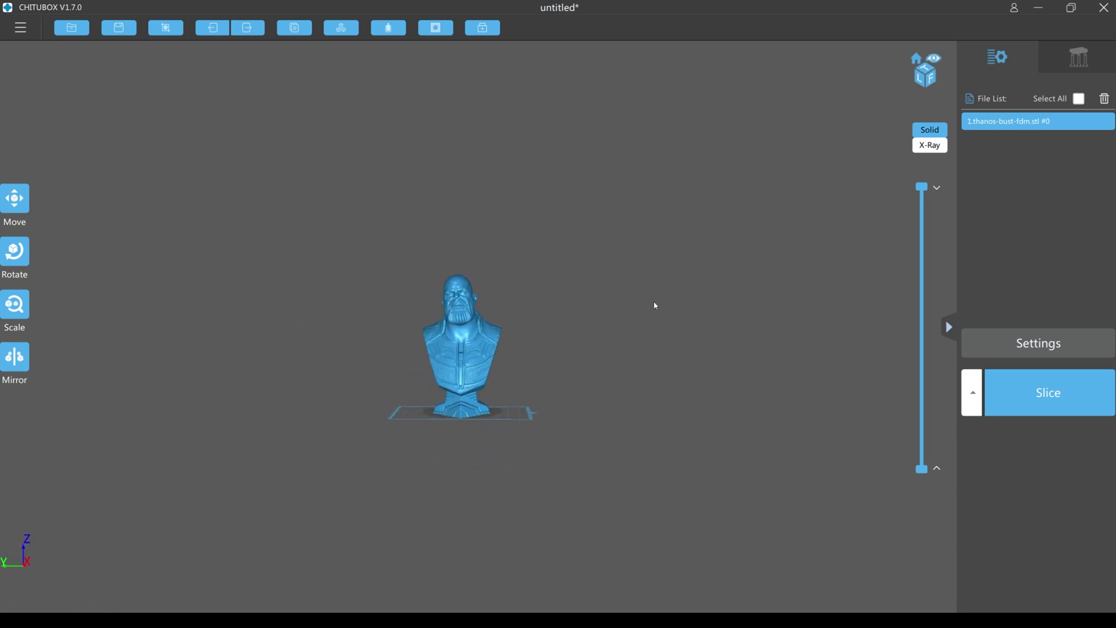
pyautogui.moveTo(638, 270); pyautogui.dragTo(636, 336)
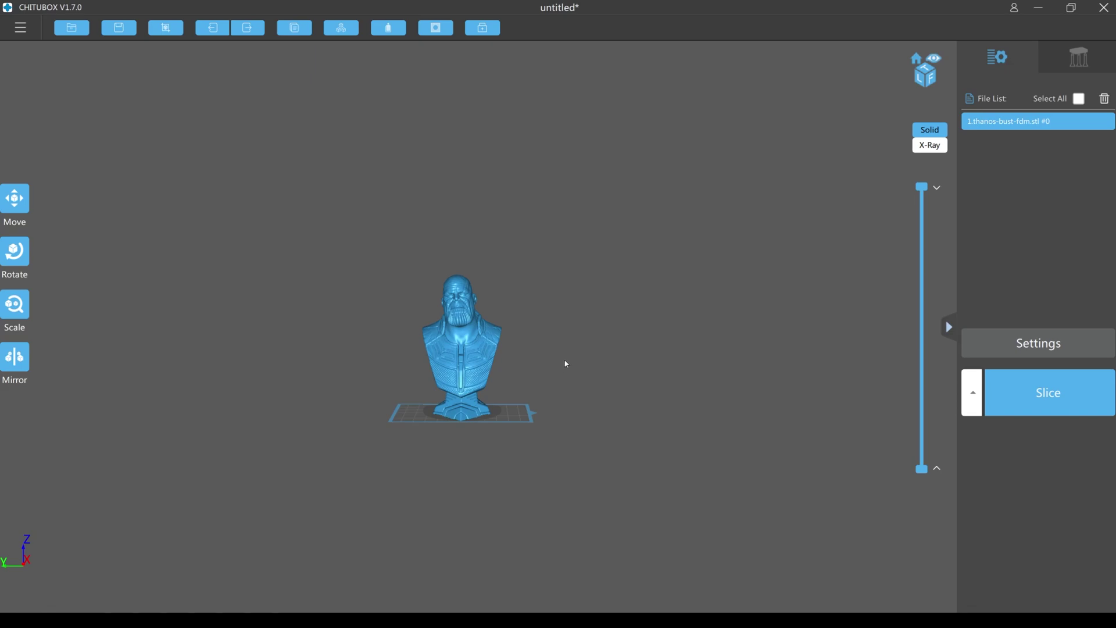
pyautogui.moveTo(597, 382); pyautogui.dragTo(584, 296)
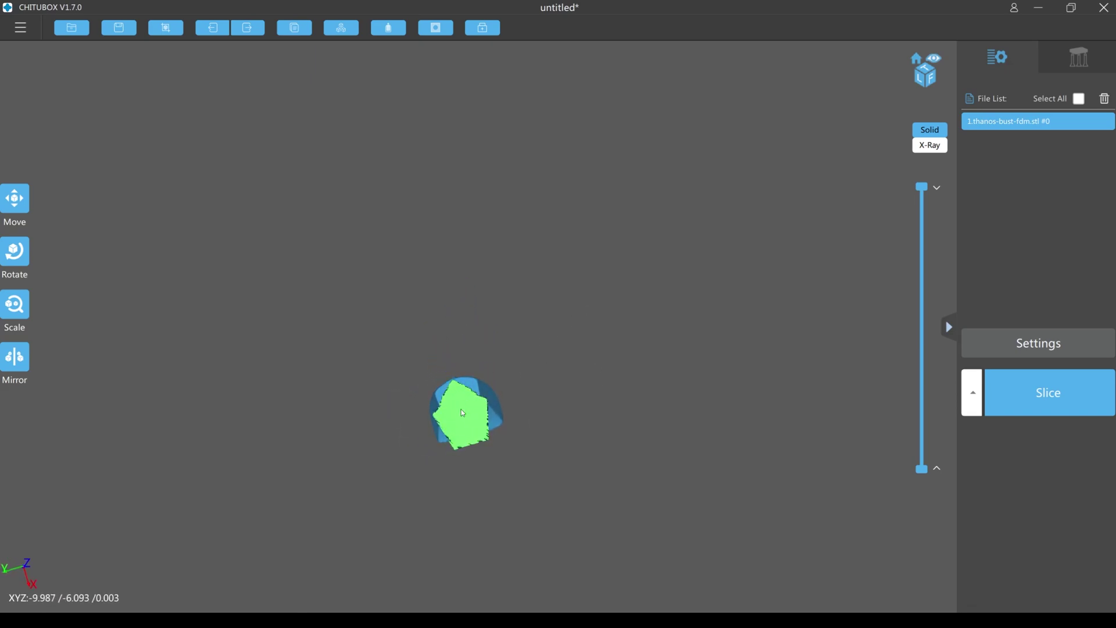
pyautogui.moveTo(518, 401); pyautogui.dragTo(551, 436)
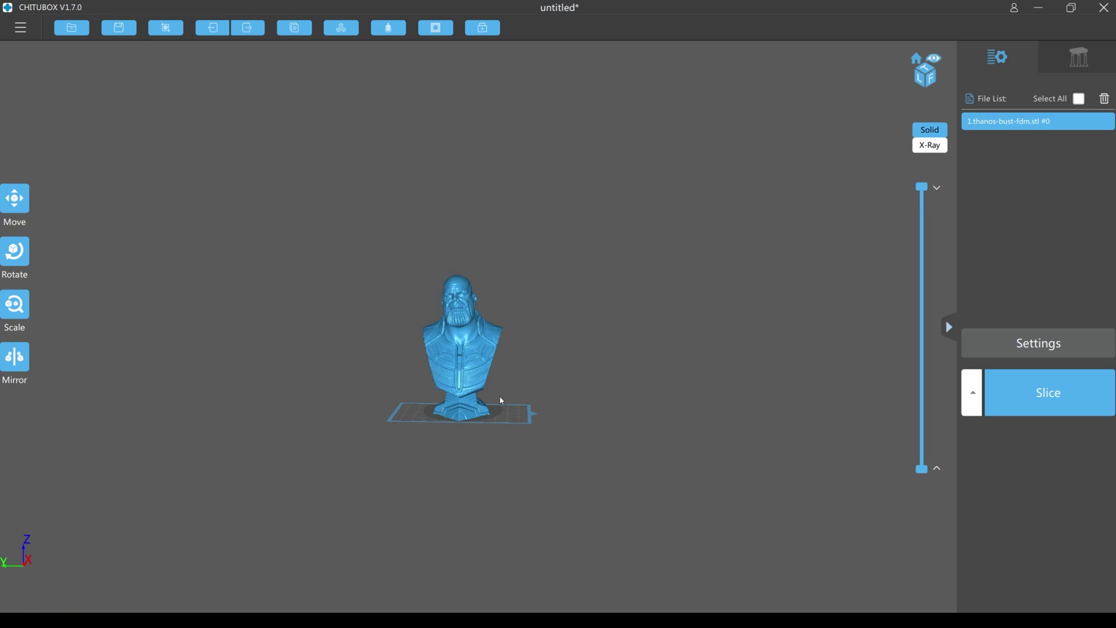
pyautogui.moveTo(513, 426); pyautogui.dragTo(474, 401)
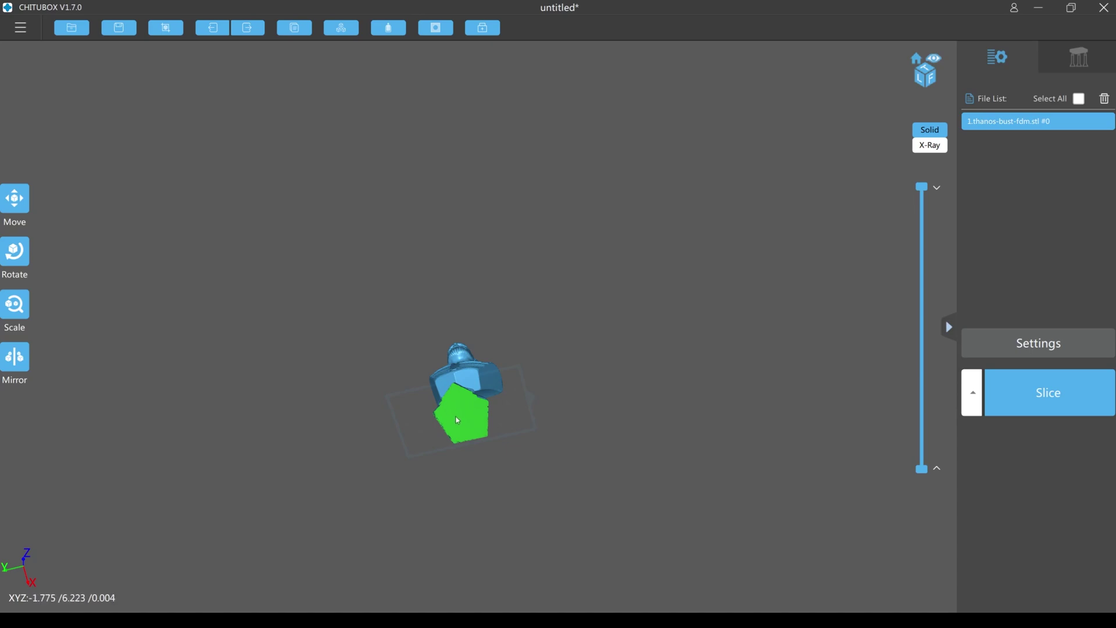
pyautogui.moveTo(458, 406); pyautogui.dragTo(569, 411)
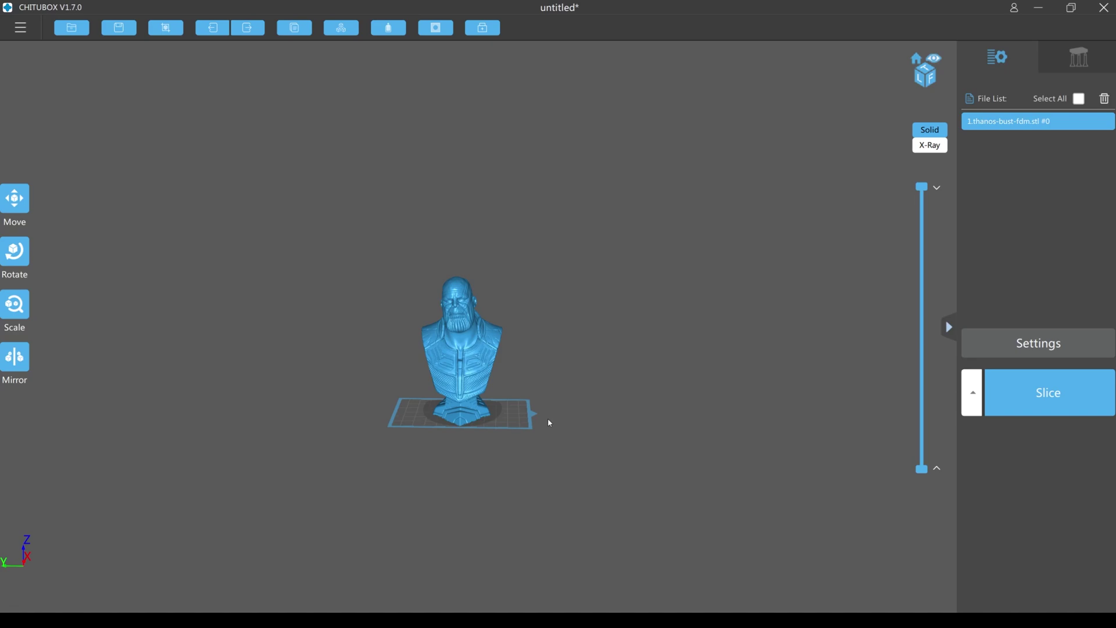
pyautogui.moveTo(561, 337)
pyautogui.mouseDown()
pyautogui.moveTo(459, 353)
pyautogui.moveTo(563, 354)
pyautogui.moveTo(559, 334)
pyautogui.mouseUp()
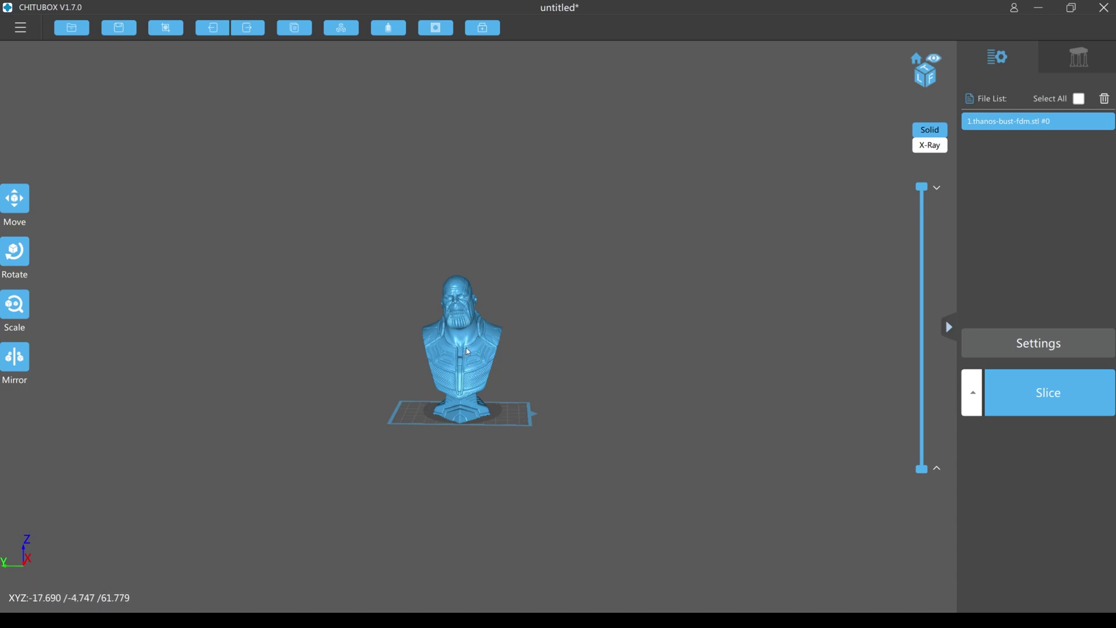
pyautogui.moveTo(548, 331); pyautogui.dragTo(591, 340)
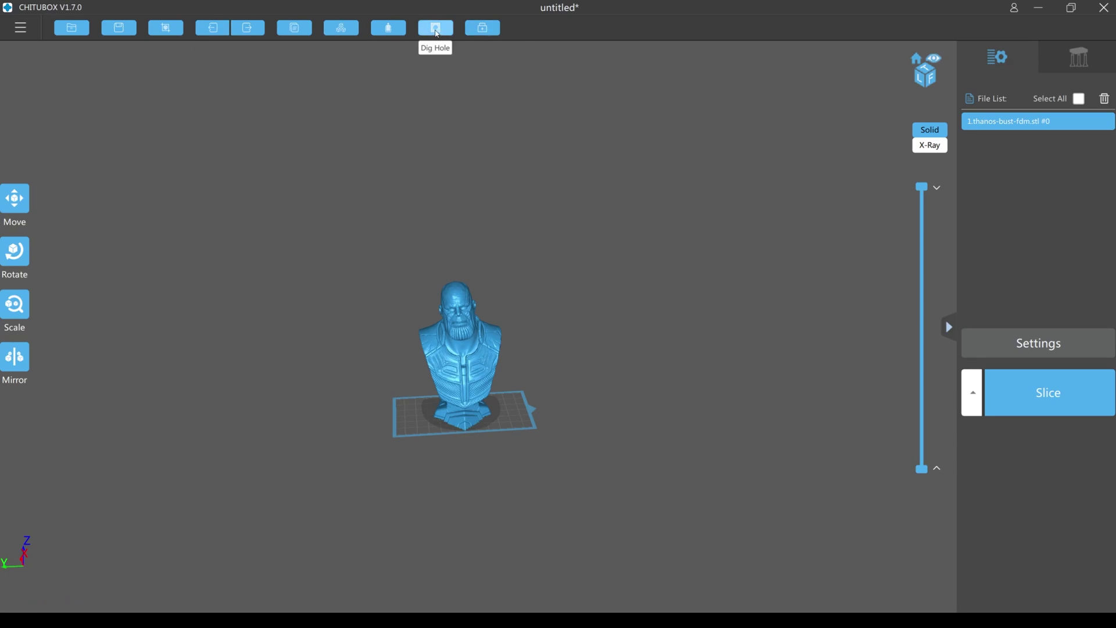
# Step: Hollow the bust inward with a wall thickness of 1.50 mm and check the cavity in cross-section
pyautogui.click(381, 33)
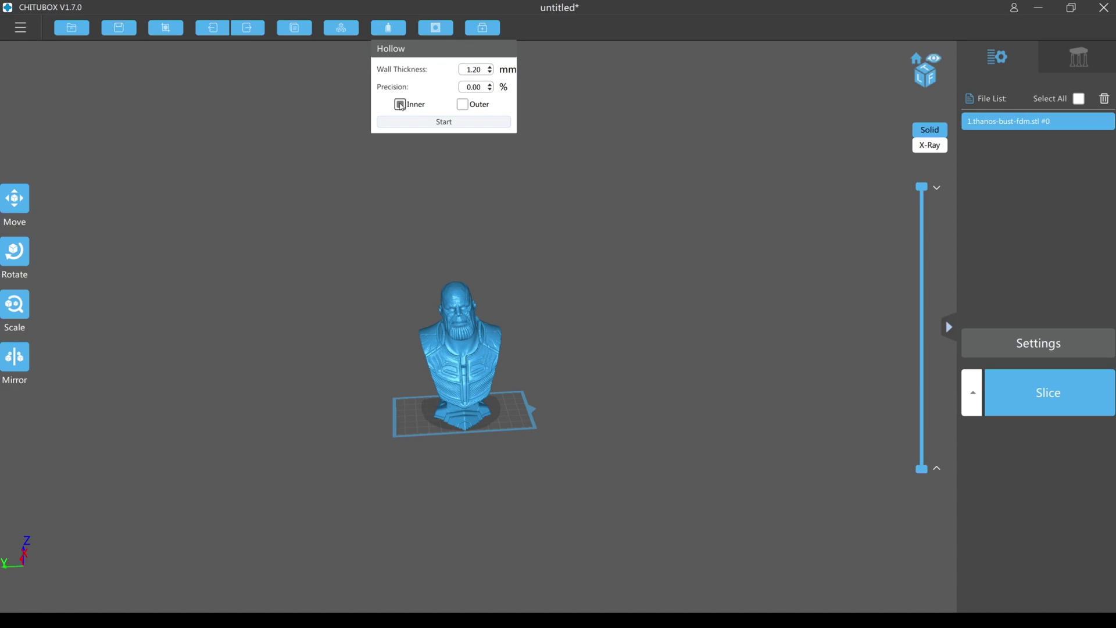
pyautogui.click(492, 70)
pyautogui.scroll(3, 492, 72)
pyautogui.click(458, 124)
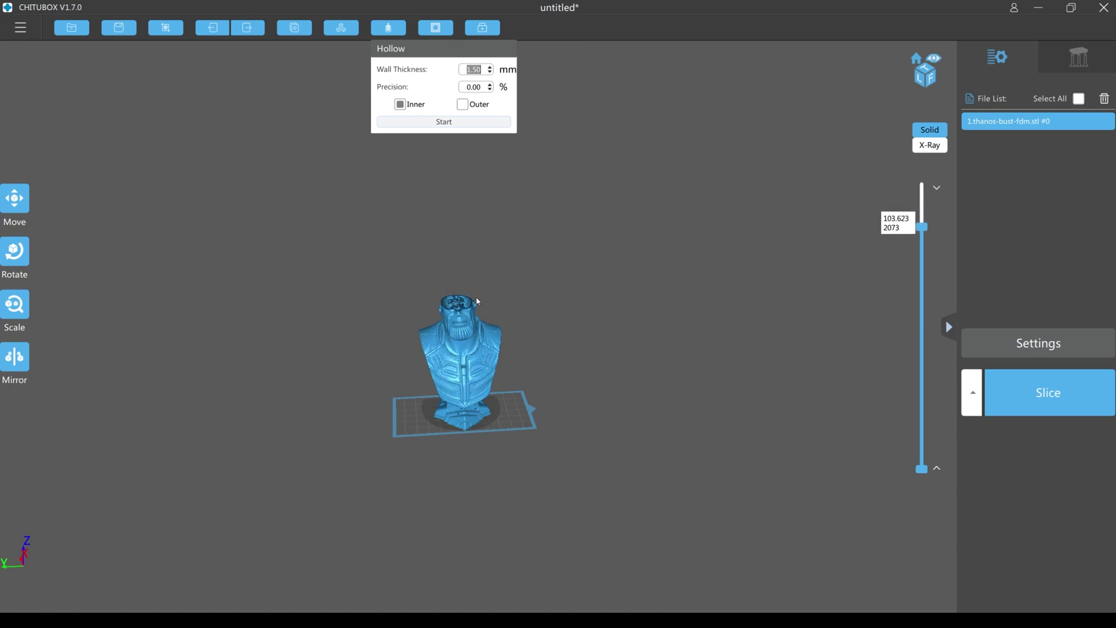
pyautogui.moveTo(583, 316)
pyautogui.mouseDown(button='right')
pyautogui.moveTo(580, 347)
pyautogui.moveTo(581, 303)
pyautogui.mouseUp(button='right')
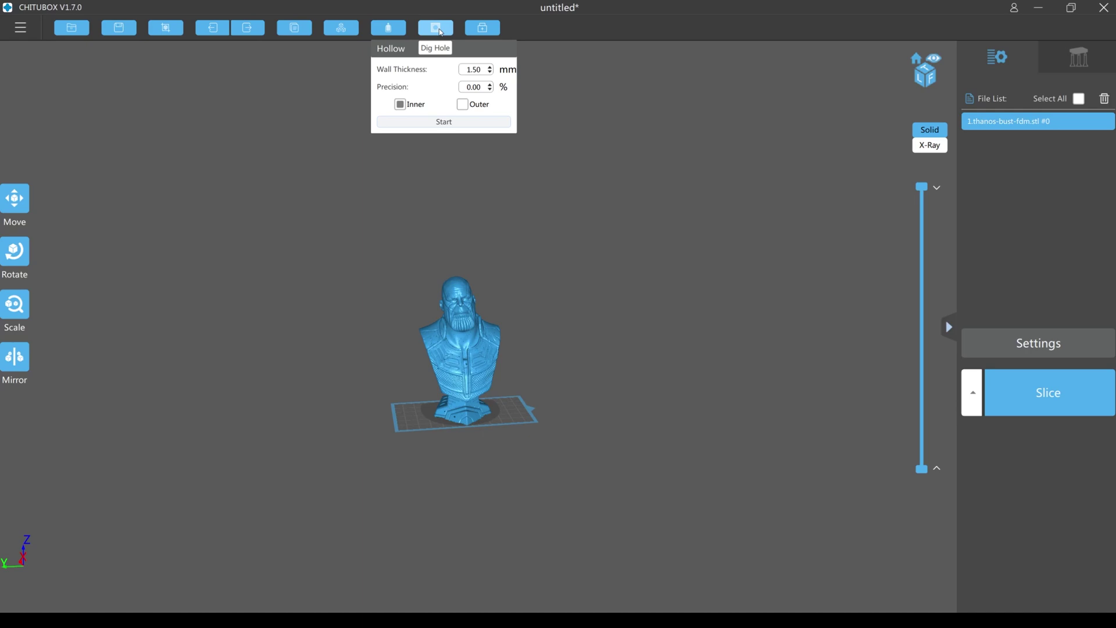
# Step: Start adding a circular hole 1.00 mm deep, perpendicular to the model, with the hole kept
pyautogui.click(441, 31)
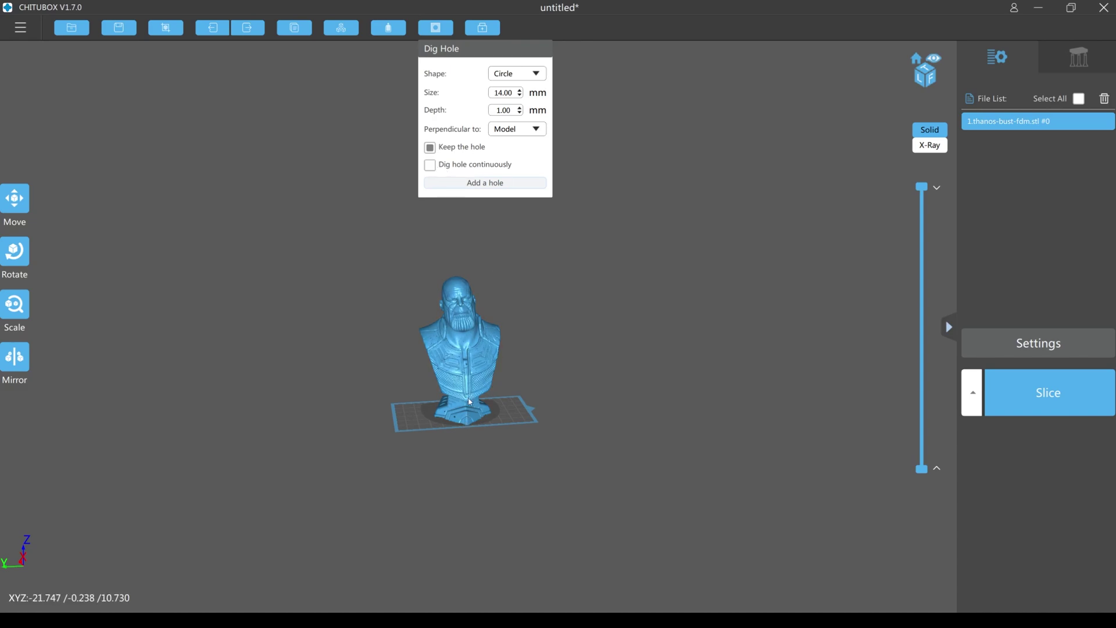
pyautogui.click(536, 74)
pyautogui.click(537, 75)
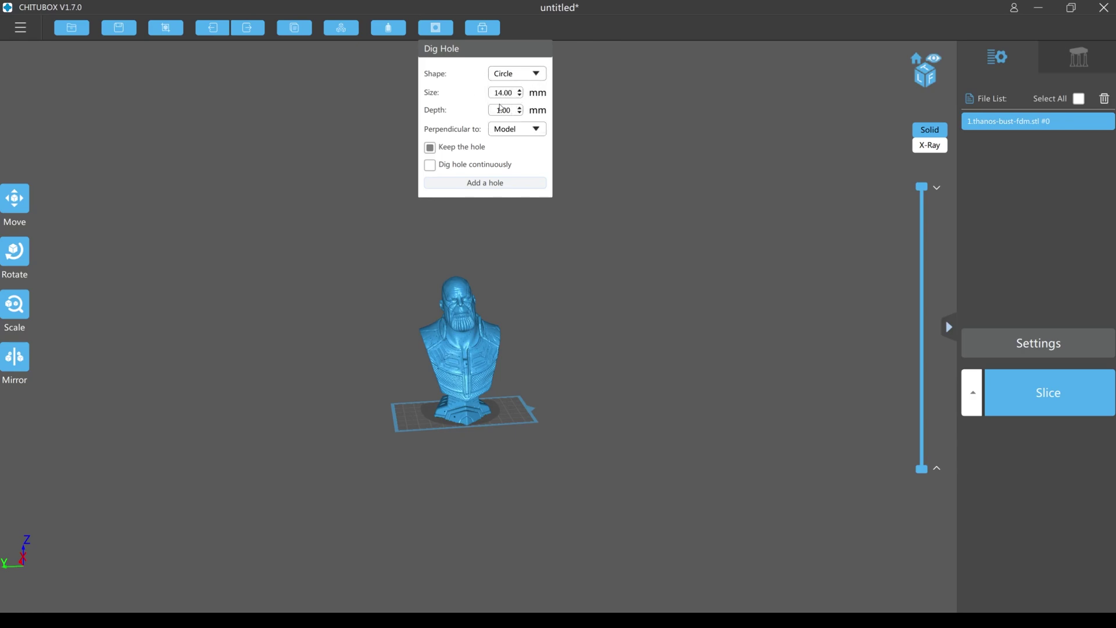
pyautogui.click(498, 185)
pyautogui.click(499, 186)
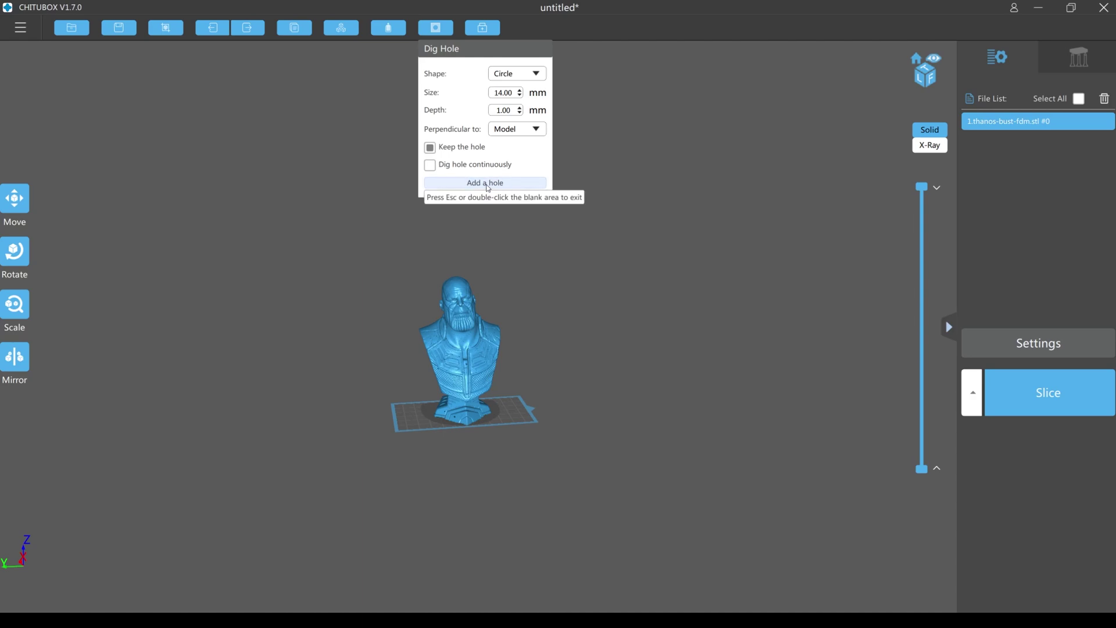
pyautogui.moveTo(501, 262); pyautogui.dragTo(548, 251, button='right')
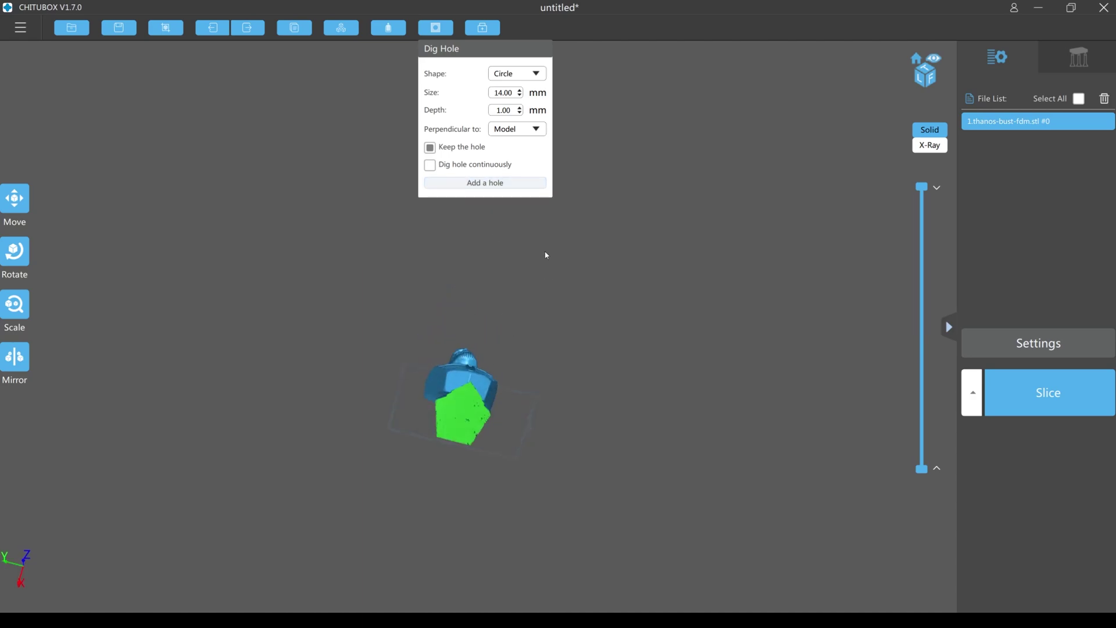
pyautogui.moveTo(465, 372)
pyautogui.mouseDown(button='right')
pyautogui.moveTo(460, 406)
pyautogui.moveTo(462, 393)
pyautogui.mouseUp(button='right')
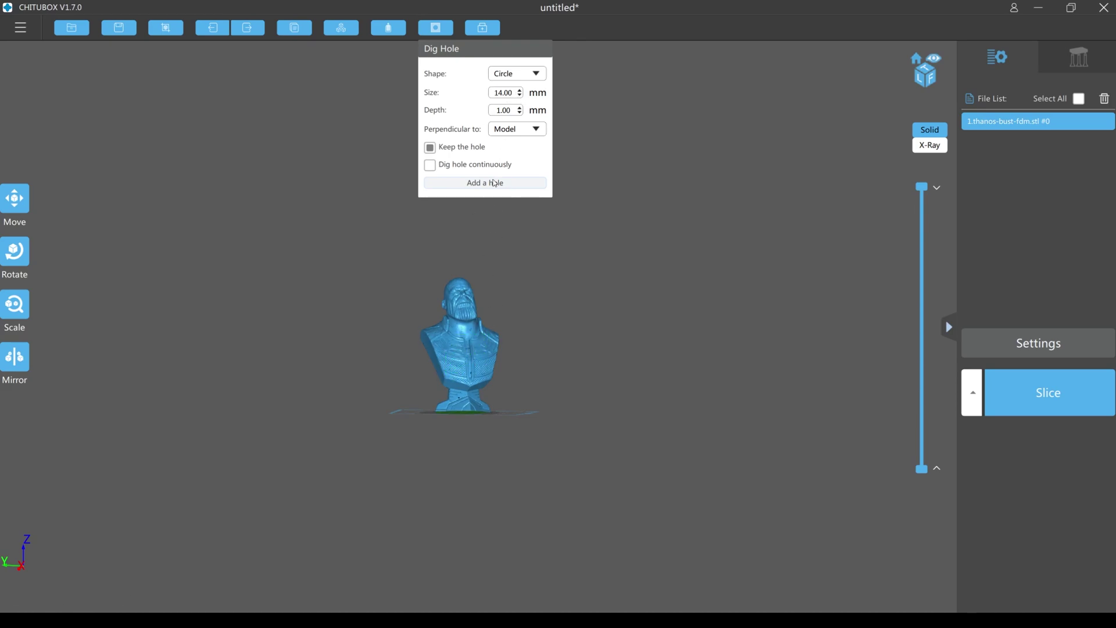
# Step: Try to dig a 3.00 mm circular hole, 1.00 mm deep, into the side of the base near the back
pyautogui.click(522, 97)
pyautogui.click(521, 97)
pyautogui.scroll(5, 469, 385)
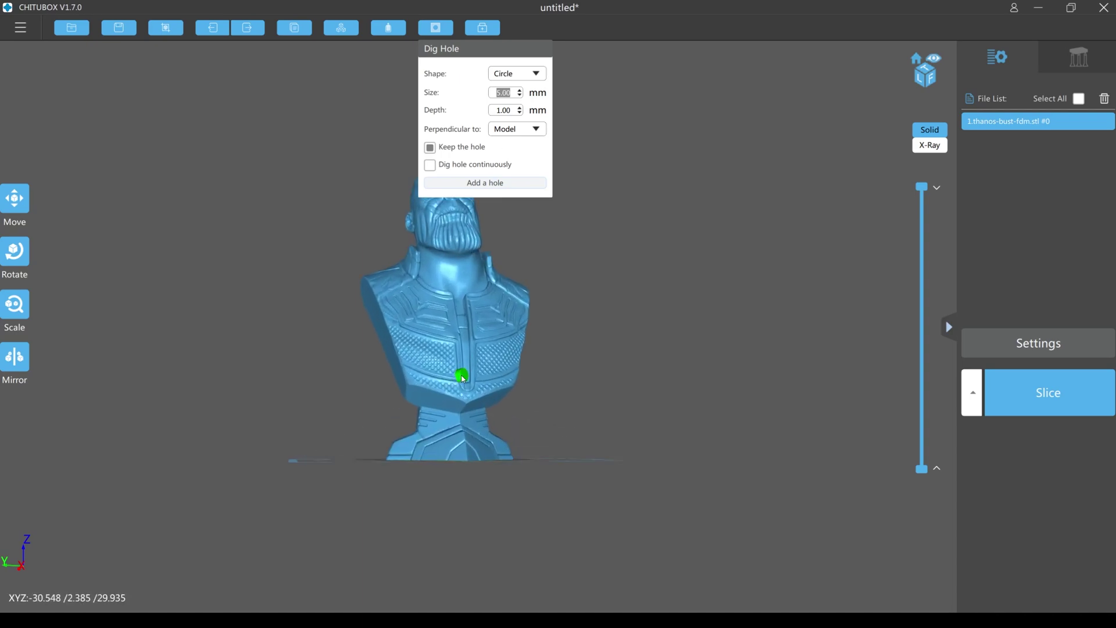
pyautogui.scroll(4, 463, 378)
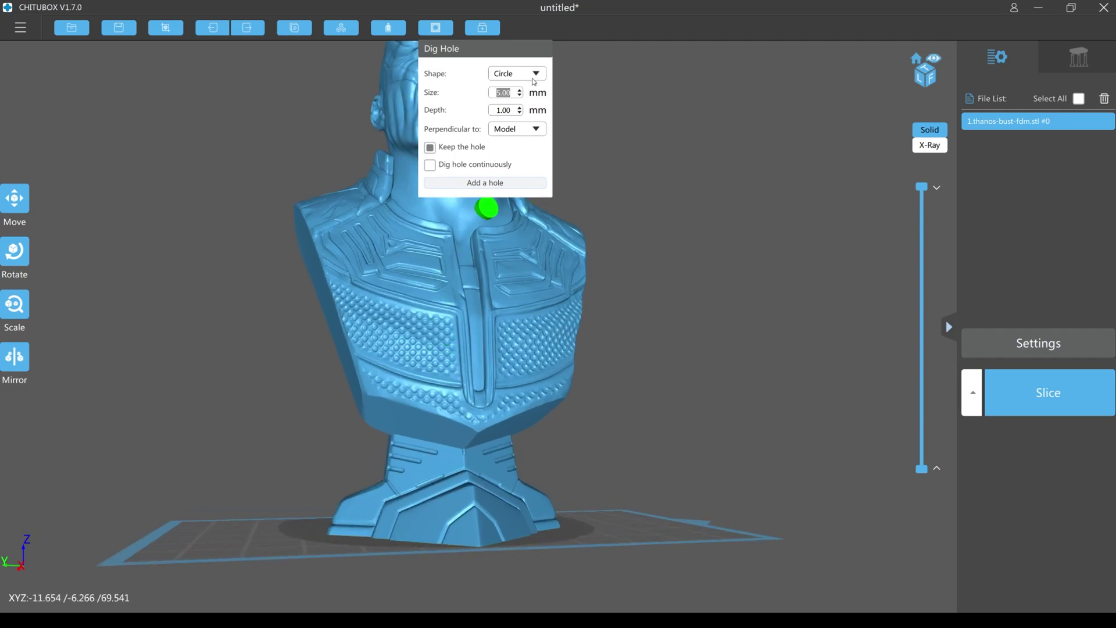
pyautogui.click(520, 95)
pyautogui.click(520, 95)
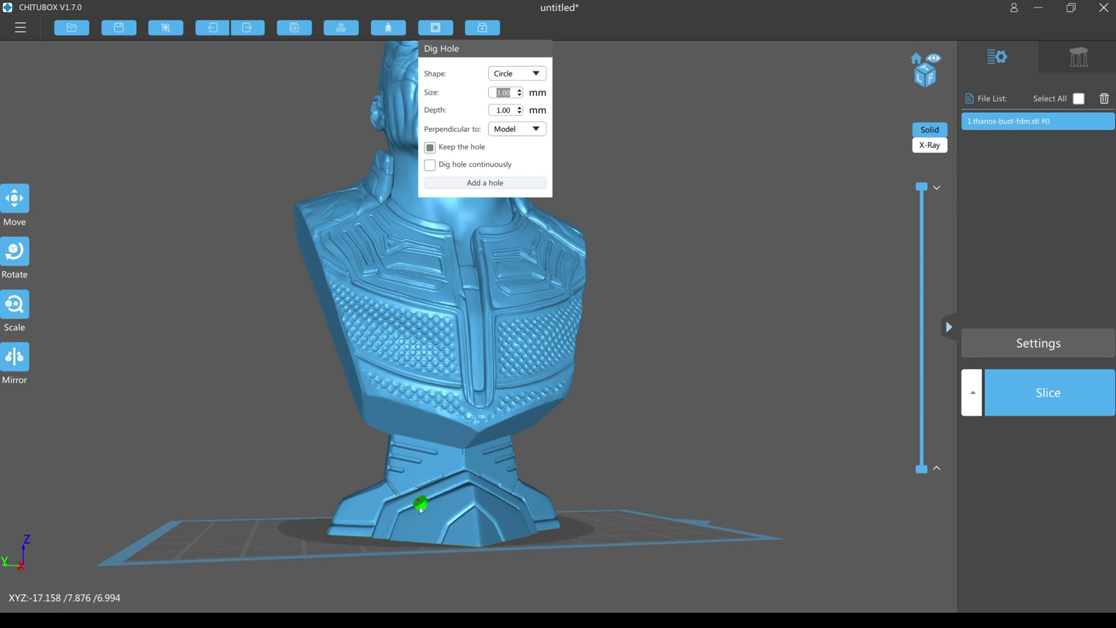
pyautogui.moveTo(382, 518); pyautogui.dragTo(495, 525, button='right')
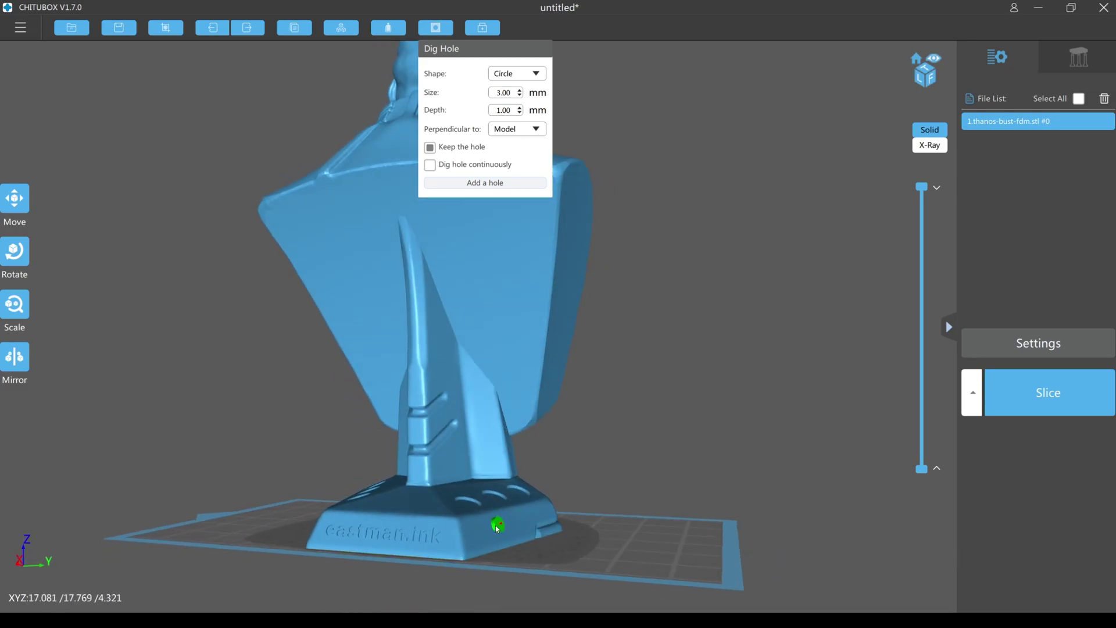
pyautogui.click(494, 532)
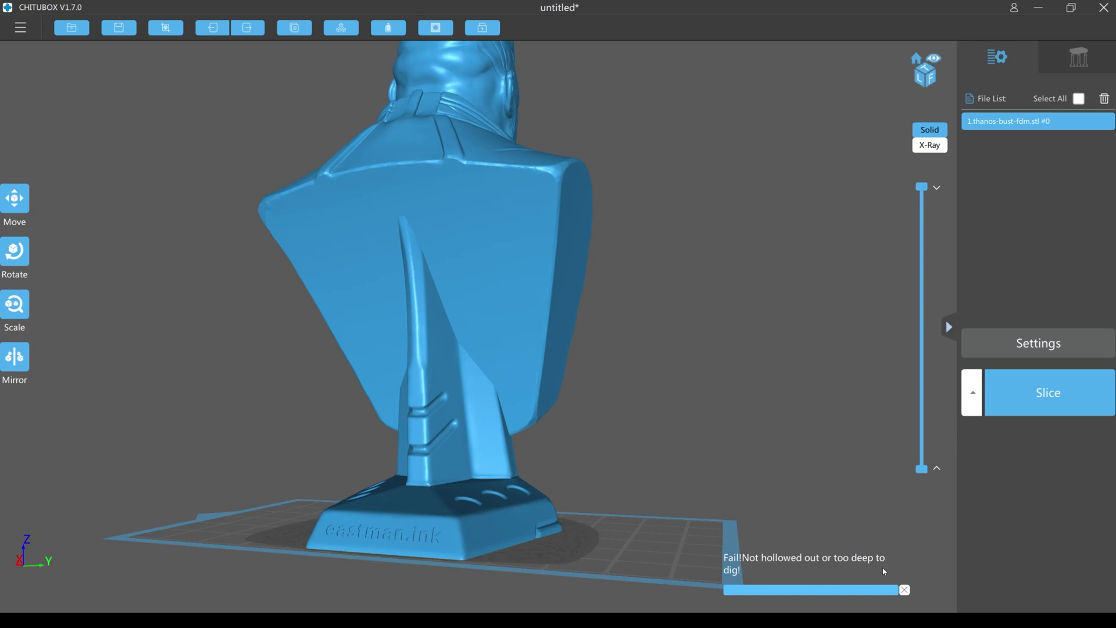
# Step: Dig a 2.00 mm circular hole, 2.00 mm deep and perpendicular to the model, in the back of the head
pyautogui.click(435, 27)
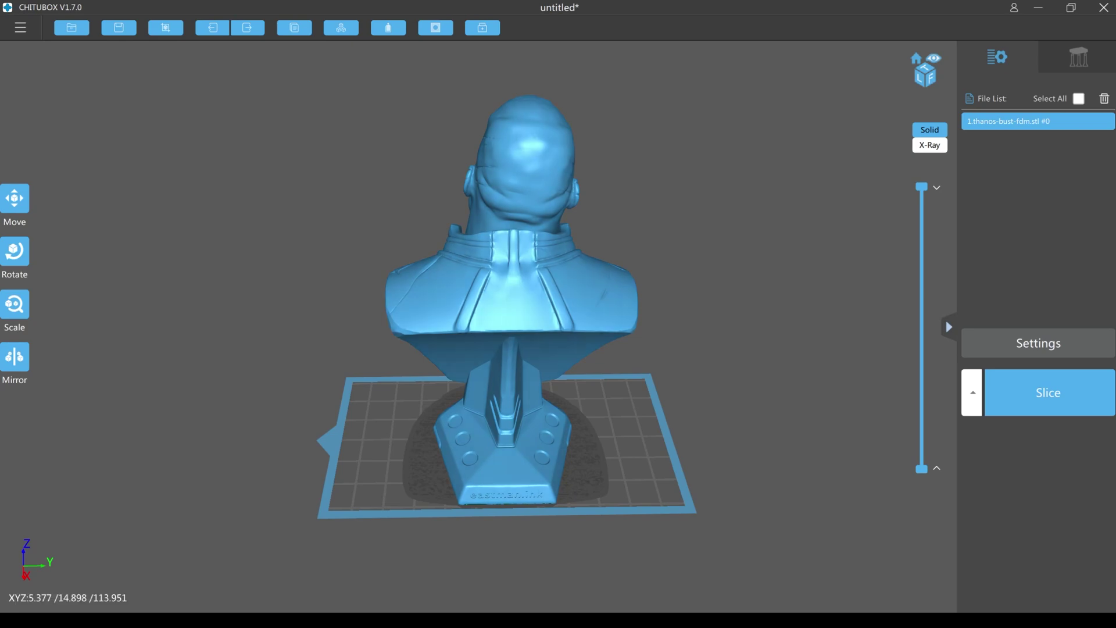
pyautogui.click(436, 28)
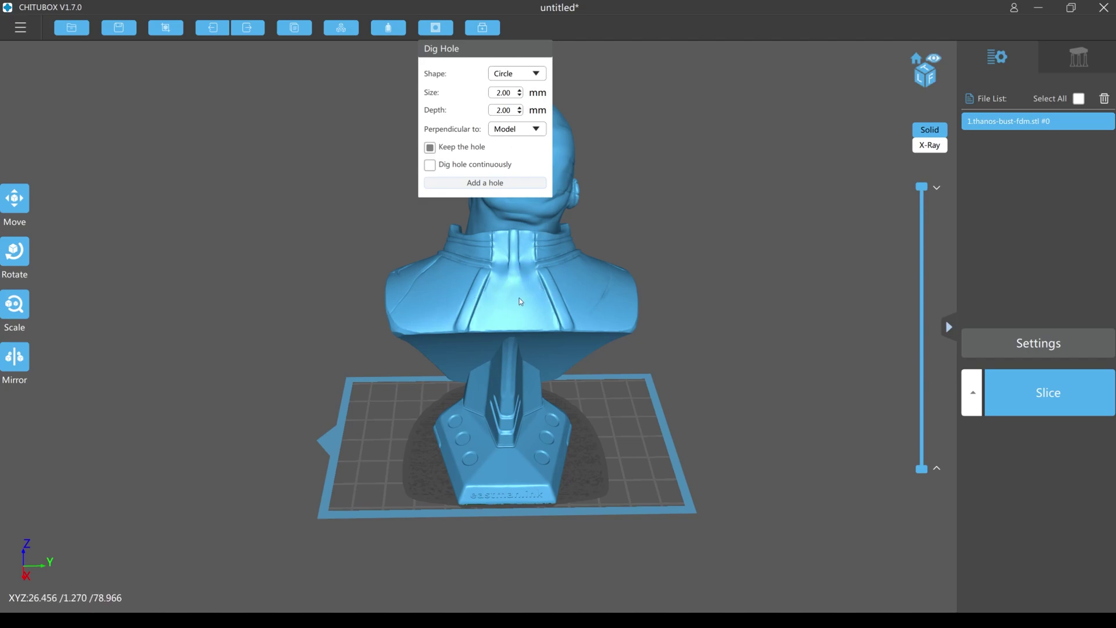
pyautogui.click(483, 184)
pyautogui.click(482, 184)
pyautogui.moveTo(514, 308); pyautogui.dragTo(542, 333, button='right')
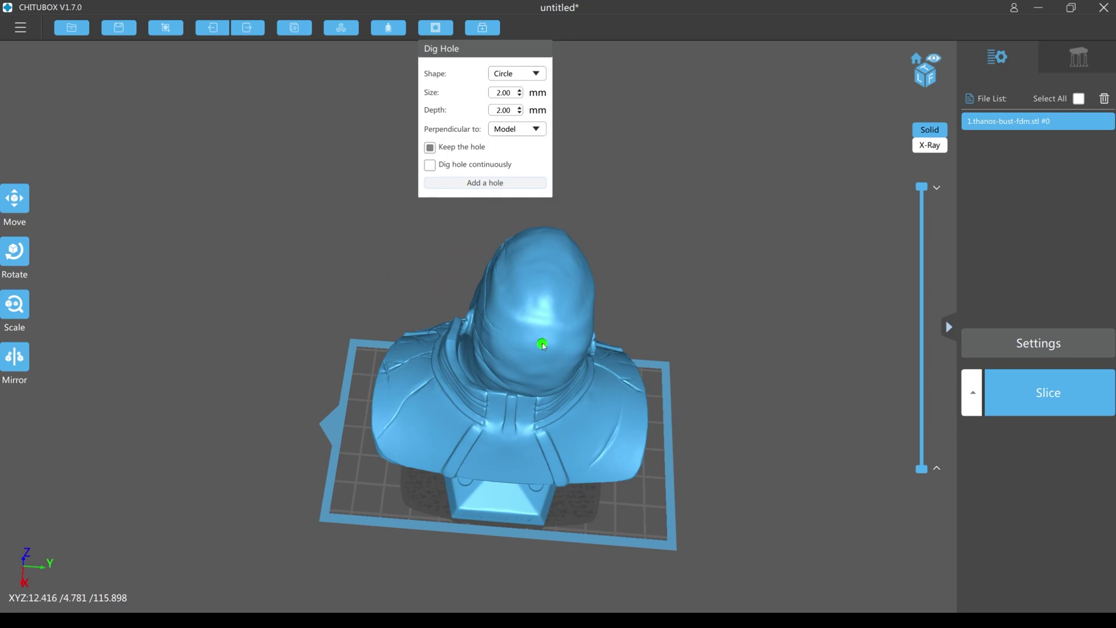
pyautogui.click(542, 344)
pyautogui.moveTo(542, 344)
pyautogui.mouseDown(button='right')
pyautogui.moveTo(639, 312)
pyautogui.moveTo(588, 294)
pyautogui.mouseUp(button='right')
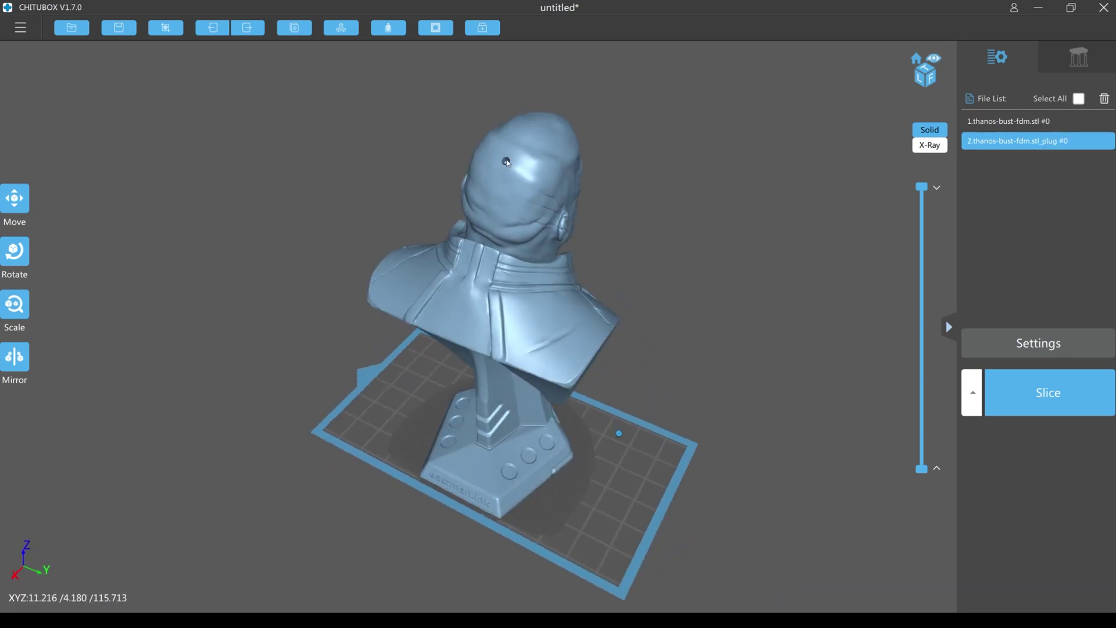
# Step: Select the bust and examine the hole in the back of the head and its separate plug on the build plate
pyautogui.click(522, 173)
pyautogui.moveTo(514, 168); pyautogui.dragTo(451, 116, button='right')
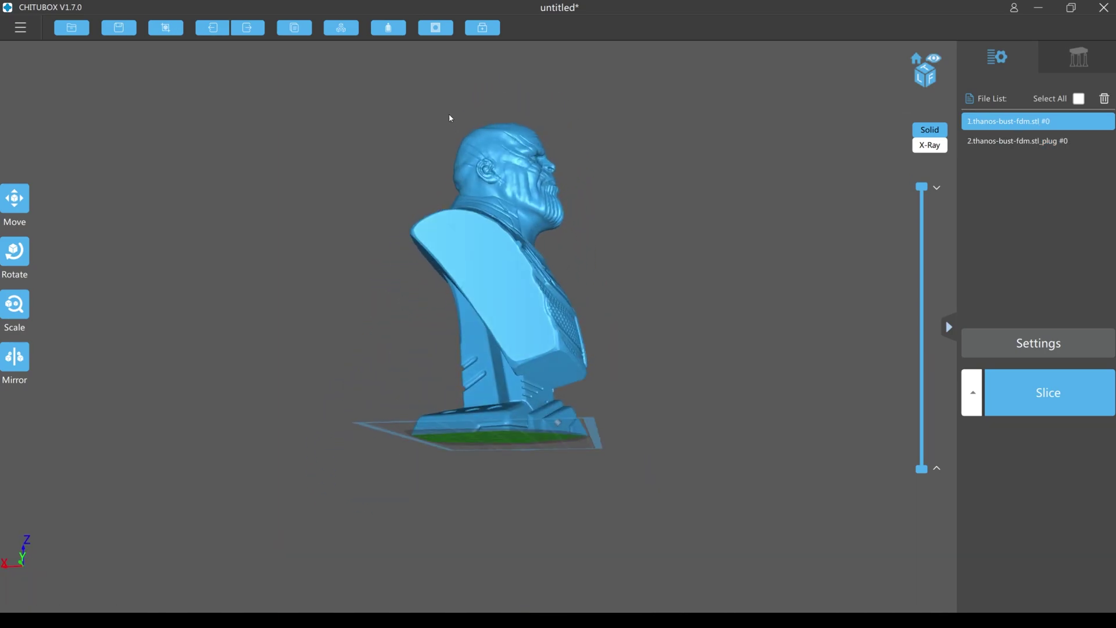
pyautogui.moveTo(560, 281); pyautogui.dragTo(655, 436, button='right')
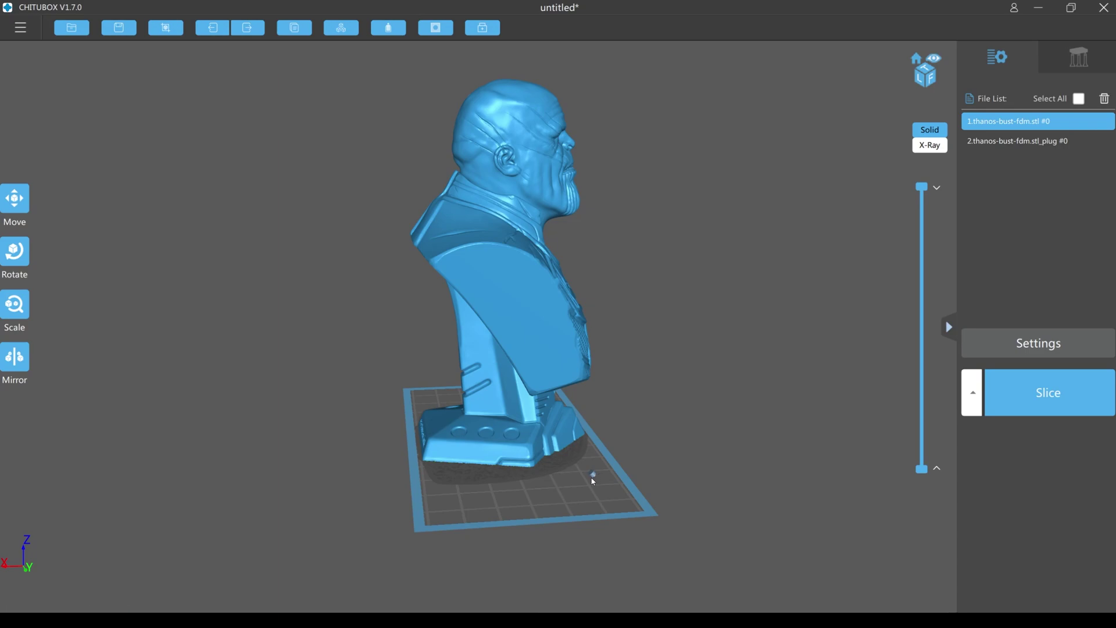
pyautogui.moveTo(591, 473); pyautogui.dragTo(507, 139)
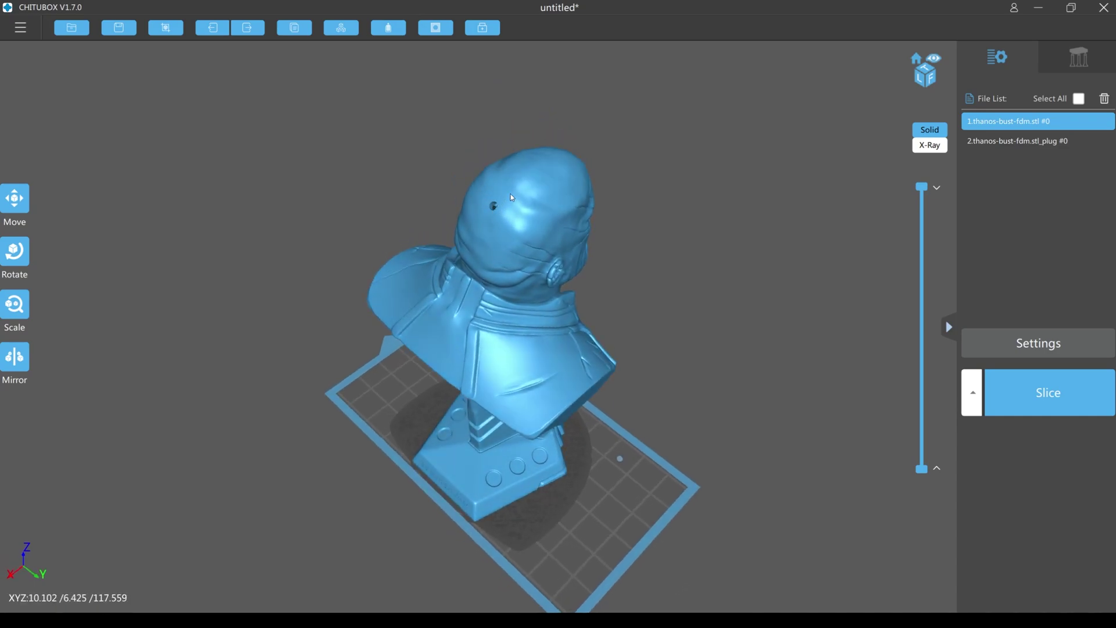
pyautogui.moveTo(513, 244); pyautogui.dragTo(709, 265)
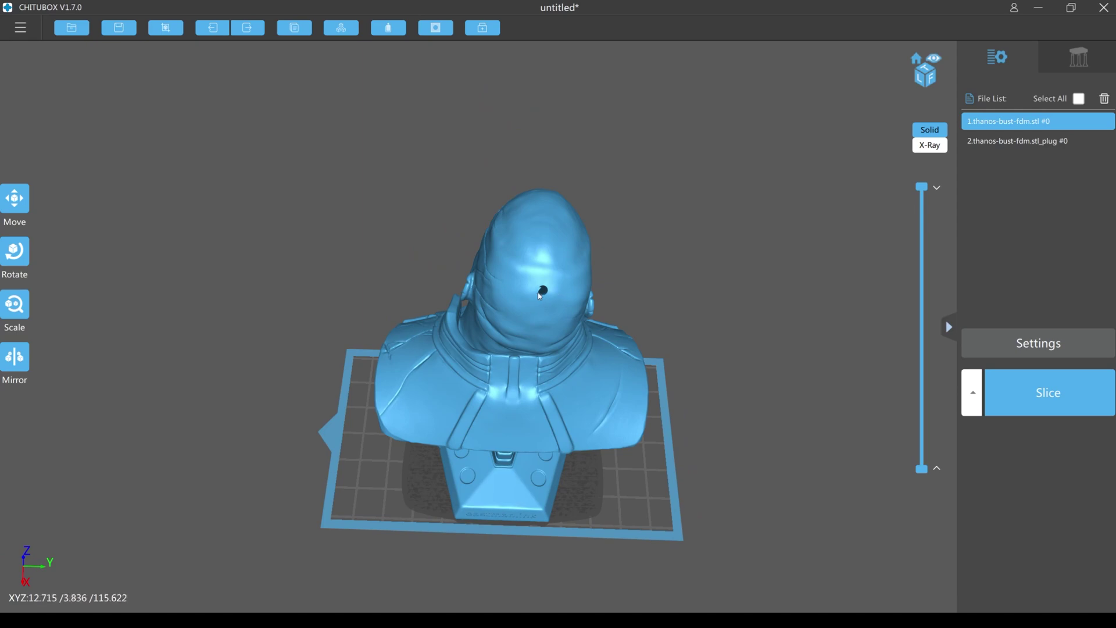
pyautogui.moveTo(541, 293); pyautogui.dragTo(656, 264)
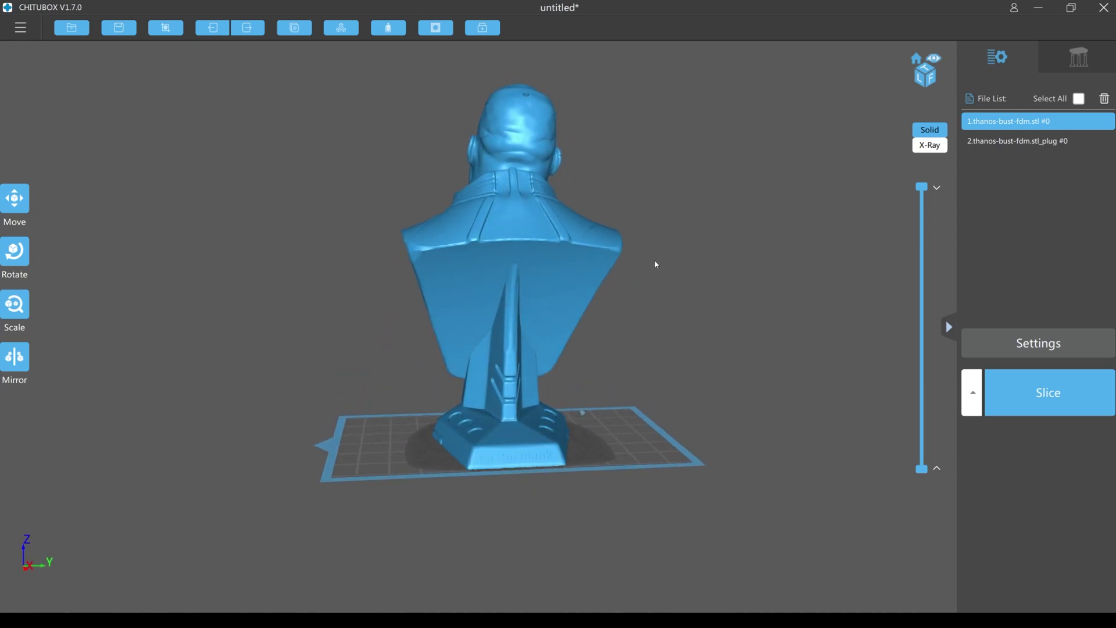
# Step: Dig a second 2.00 mm circular hole, 2.00 mm deep, low on the torso's flat back, and check the bust with its plugs
pyautogui.click(435, 28)
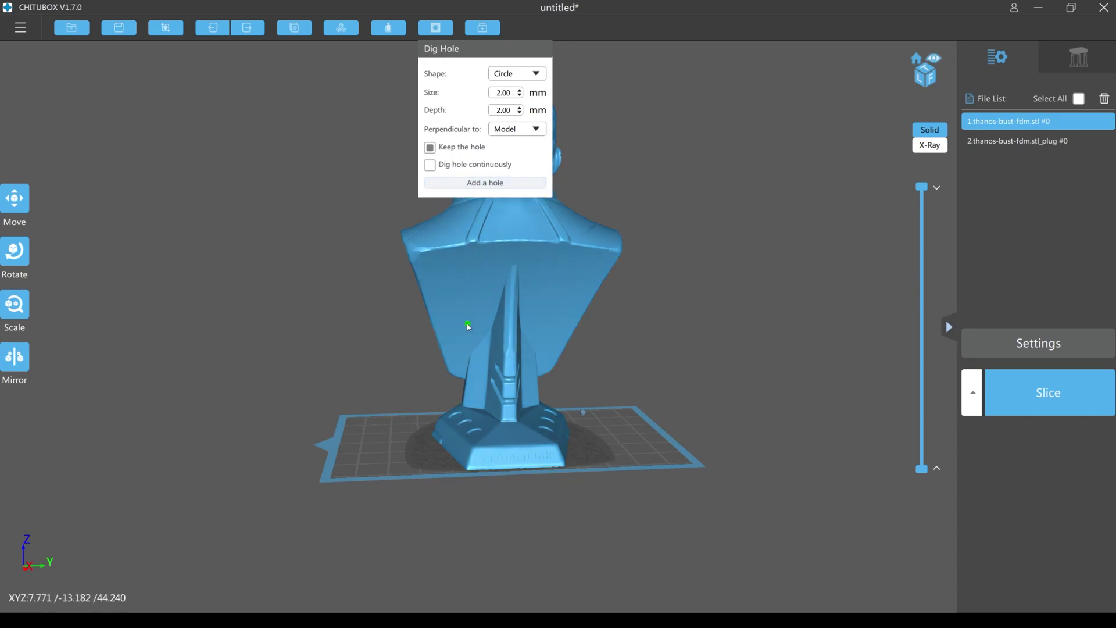
pyautogui.click(462, 366)
pyautogui.moveTo(603, 304); pyautogui.dragTo(680, 315)
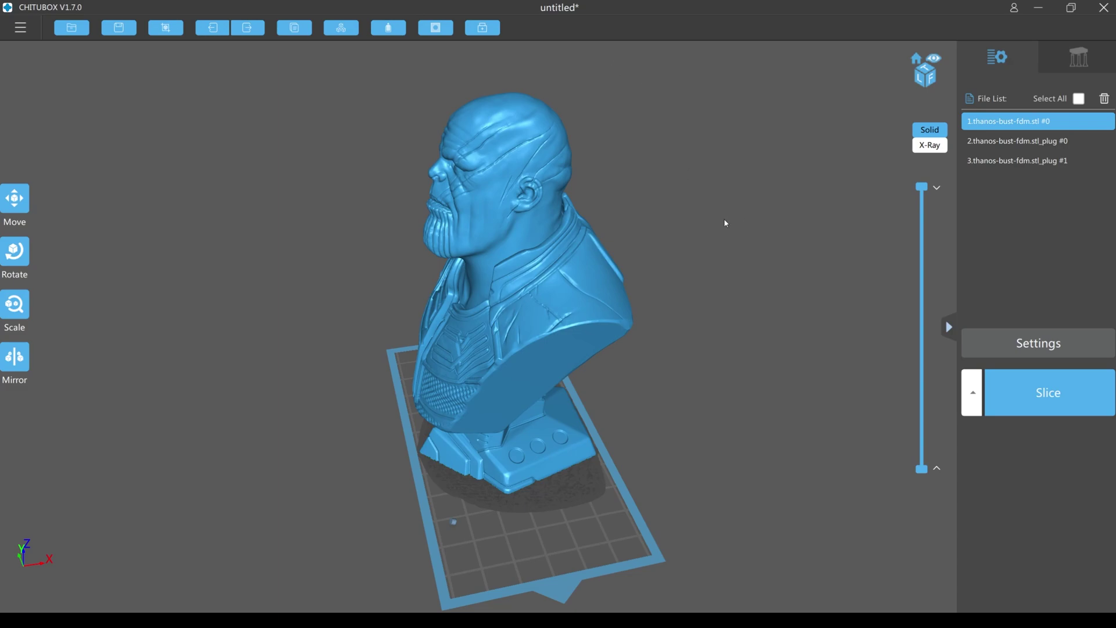
pyautogui.moveTo(743, 212); pyautogui.dragTo(491, 205)
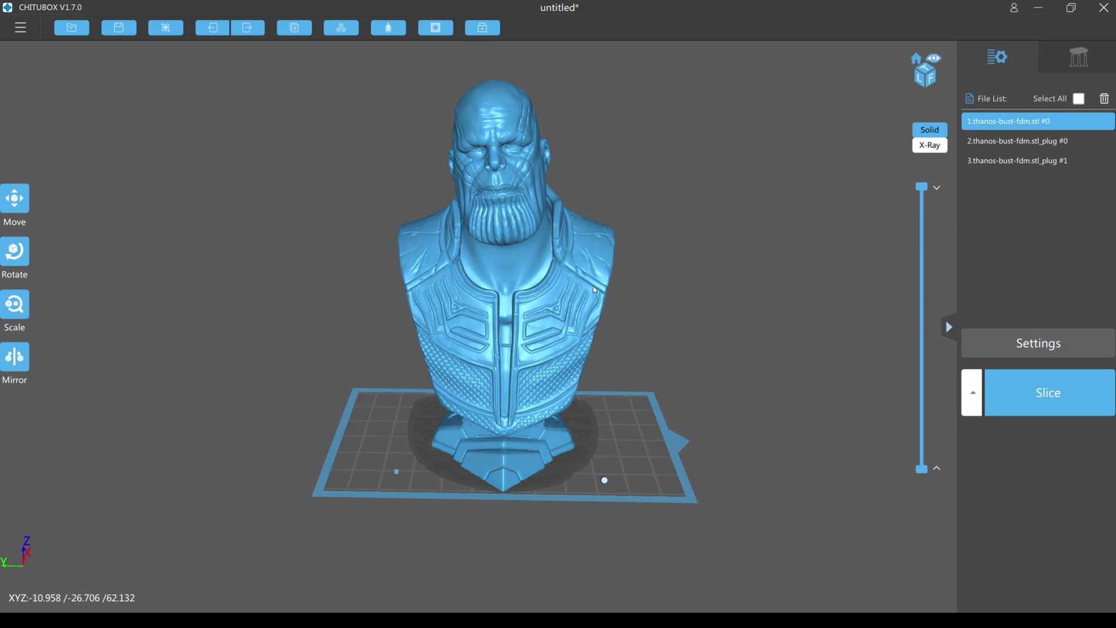
pyautogui.moveTo(661, 281); pyautogui.dragTo(568, 283, button='right')
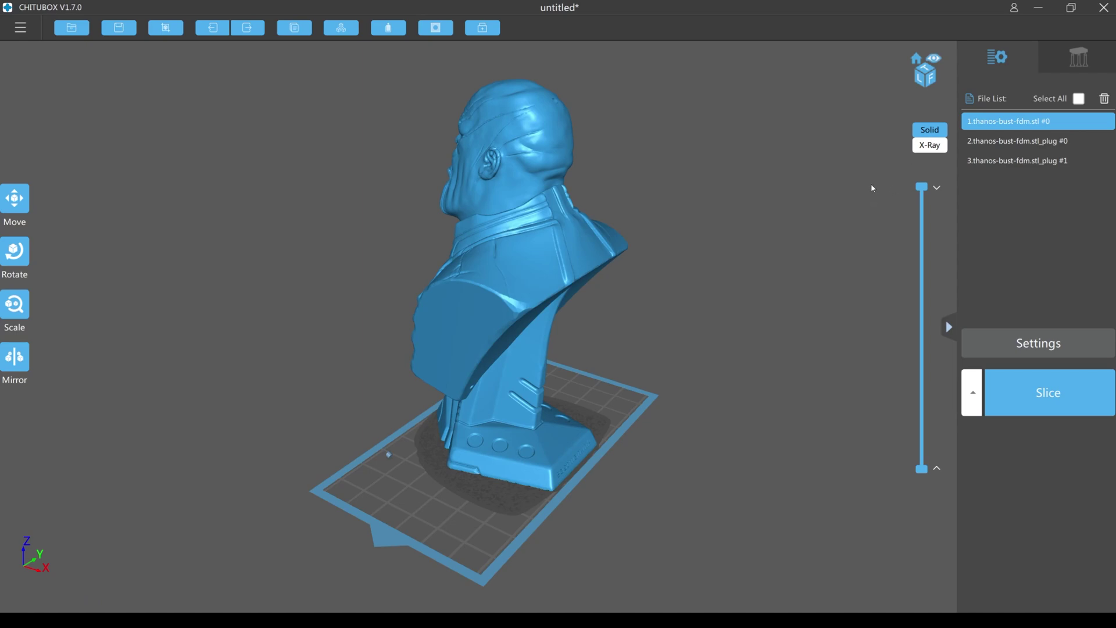
# Step: Open the support setup for the bust and examine the overhangs beneath the base, torso and chin
pyautogui.click(1080, 57)
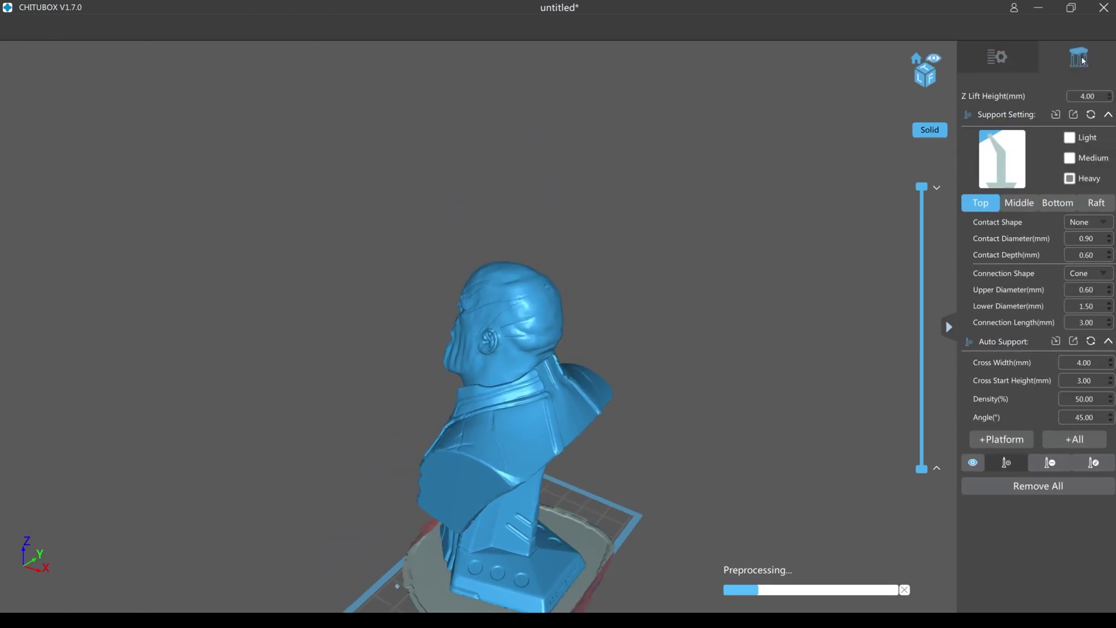
pyautogui.moveTo(727, 378); pyautogui.dragTo(825, 348)
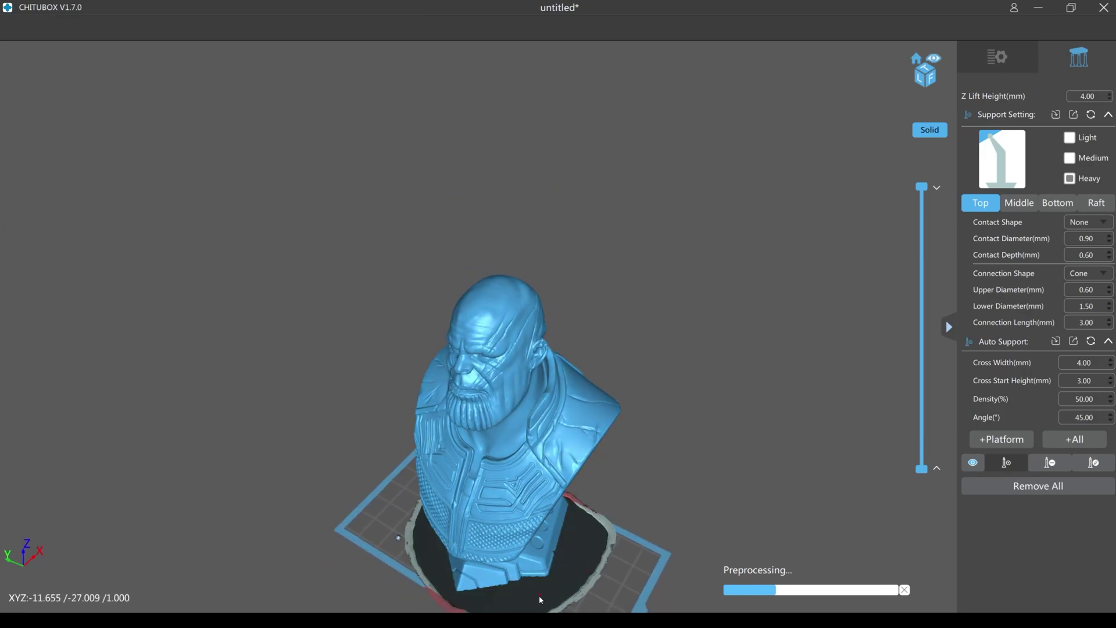
pyautogui.moveTo(568, 593); pyautogui.dragTo(612, 356, button='right')
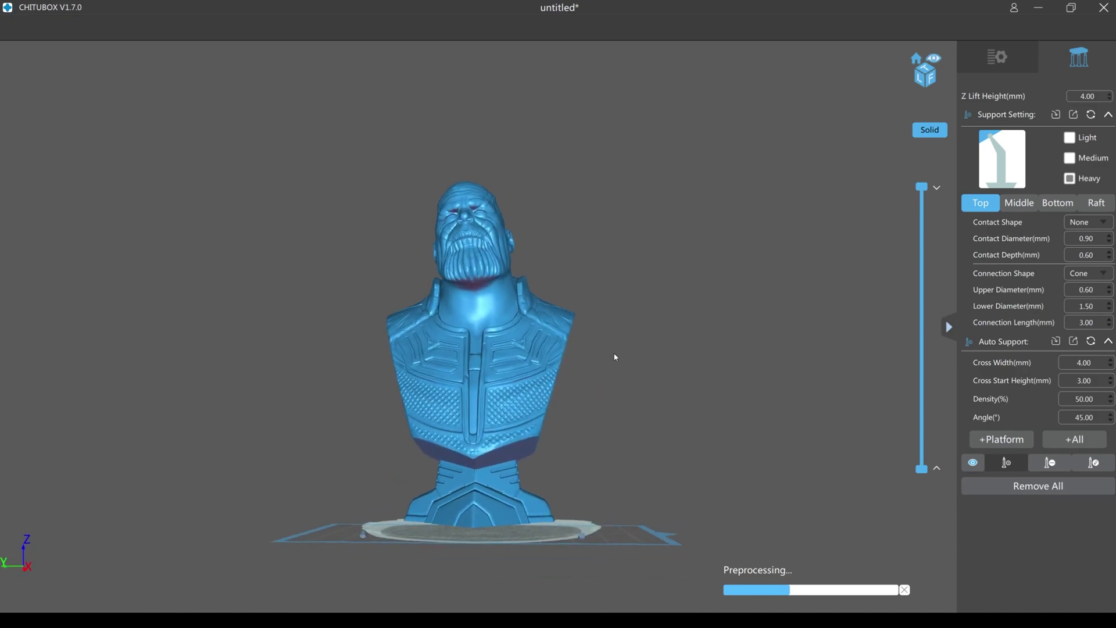
pyautogui.moveTo(655, 448); pyautogui.dragTo(638, 357, button='right')
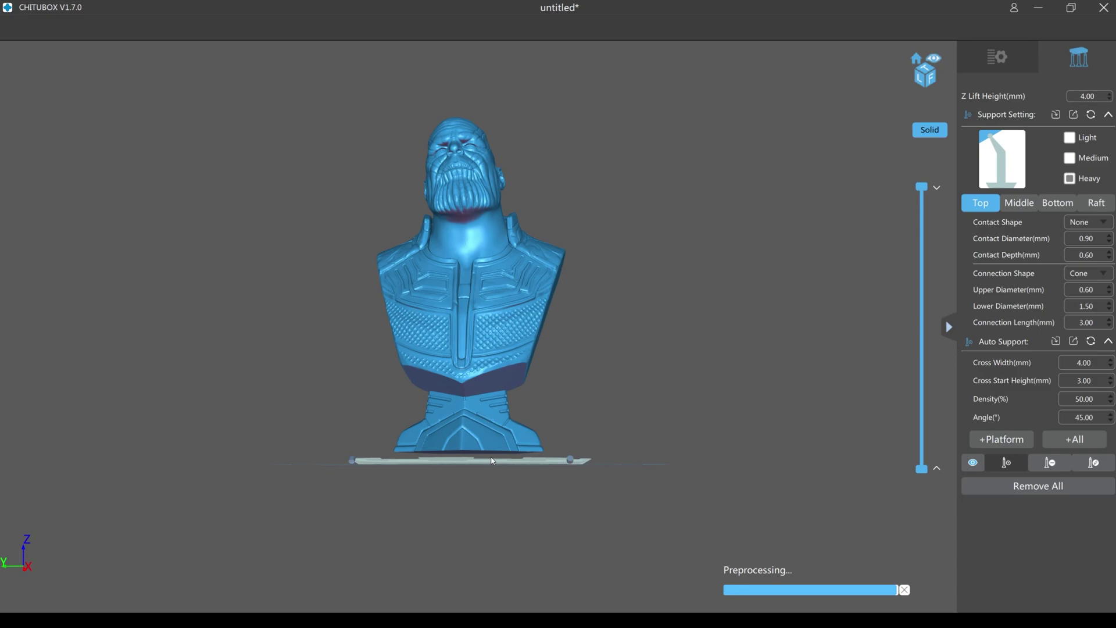
pyautogui.moveTo(611, 397); pyautogui.dragTo(619, 370, button='right')
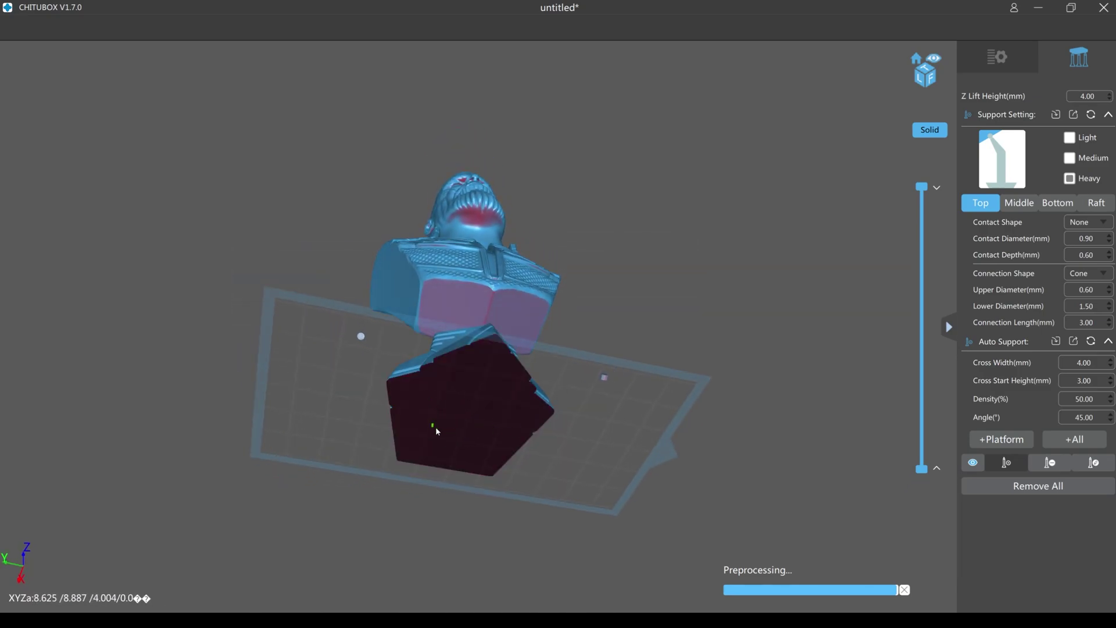
pyautogui.moveTo(547, 384); pyautogui.dragTo(610, 322, button='right')
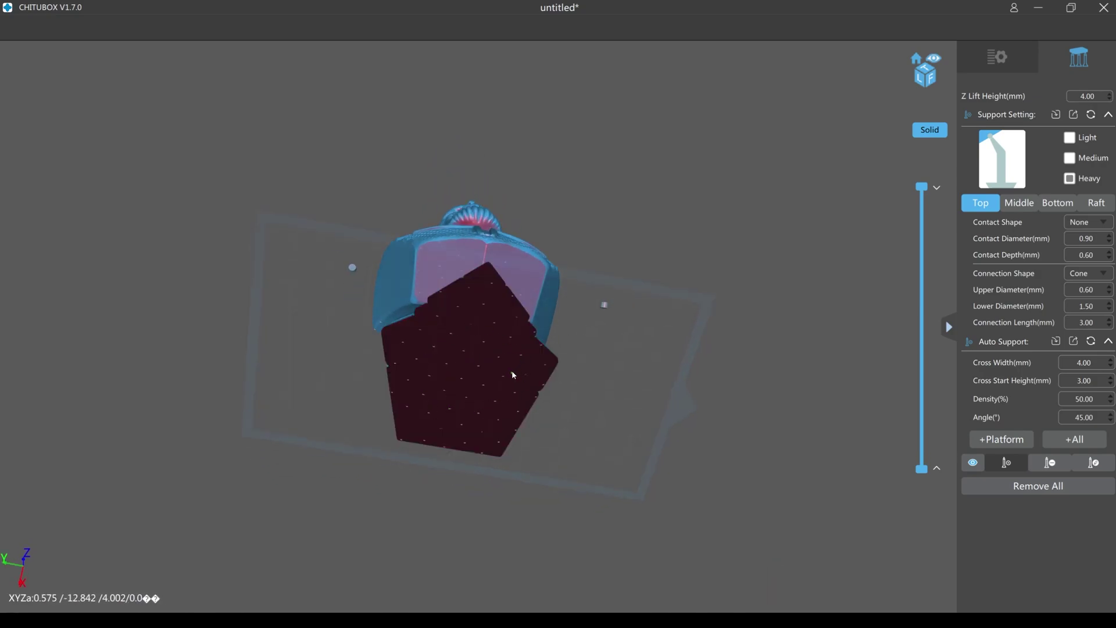
pyautogui.moveTo(621, 275); pyautogui.dragTo(646, 317, button='right')
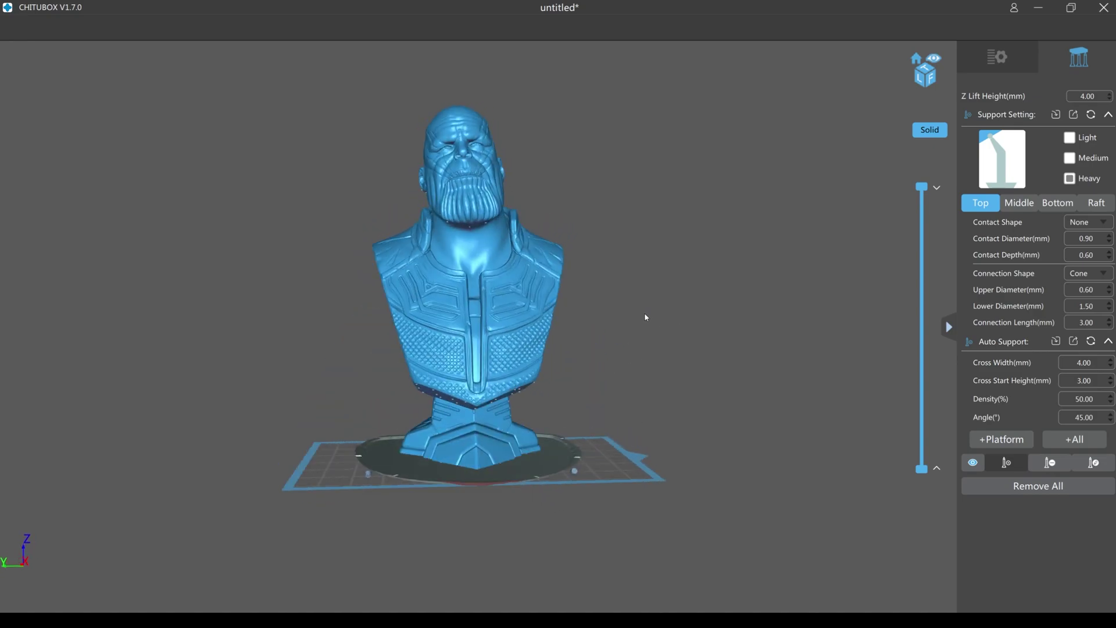
# Step: Compare the Light, Medium and Heavy support presets and select Heavy
pyautogui.click(1069, 138)
pyautogui.click(1069, 158)
pyautogui.click(1069, 179)
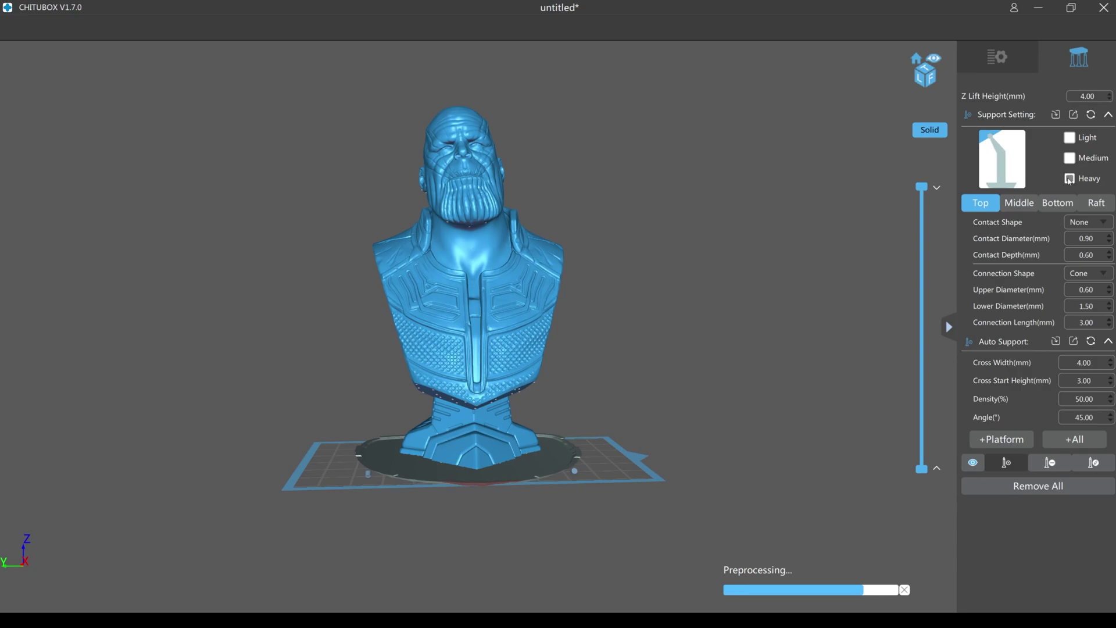
pyautogui.click(1070, 138)
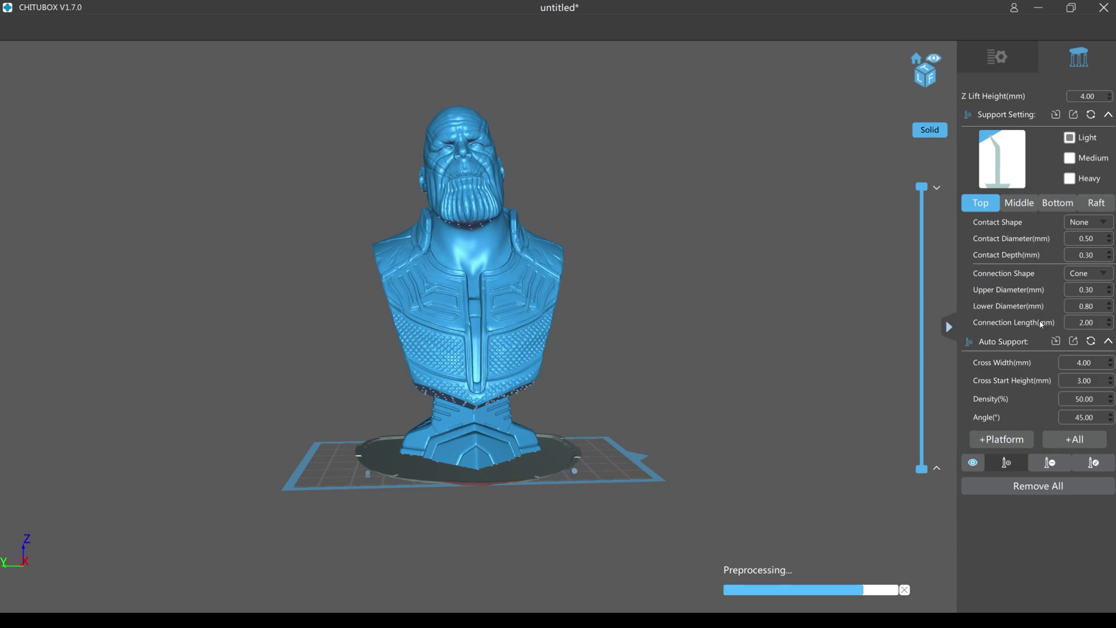
pyautogui.click(1070, 178)
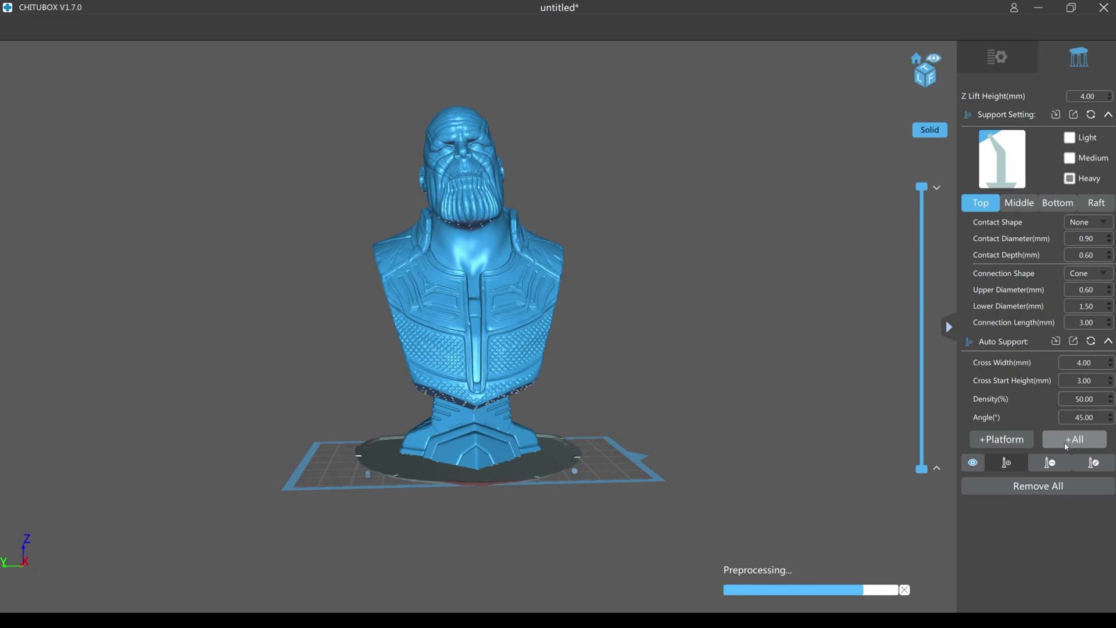
# Step: Inspect the bust from behind, in front and below, checking the support points and the tools for adding, deleting and editing supports
pyautogui.moveTo(442, 360); pyautogui.dragTo(663, 232, button='right')
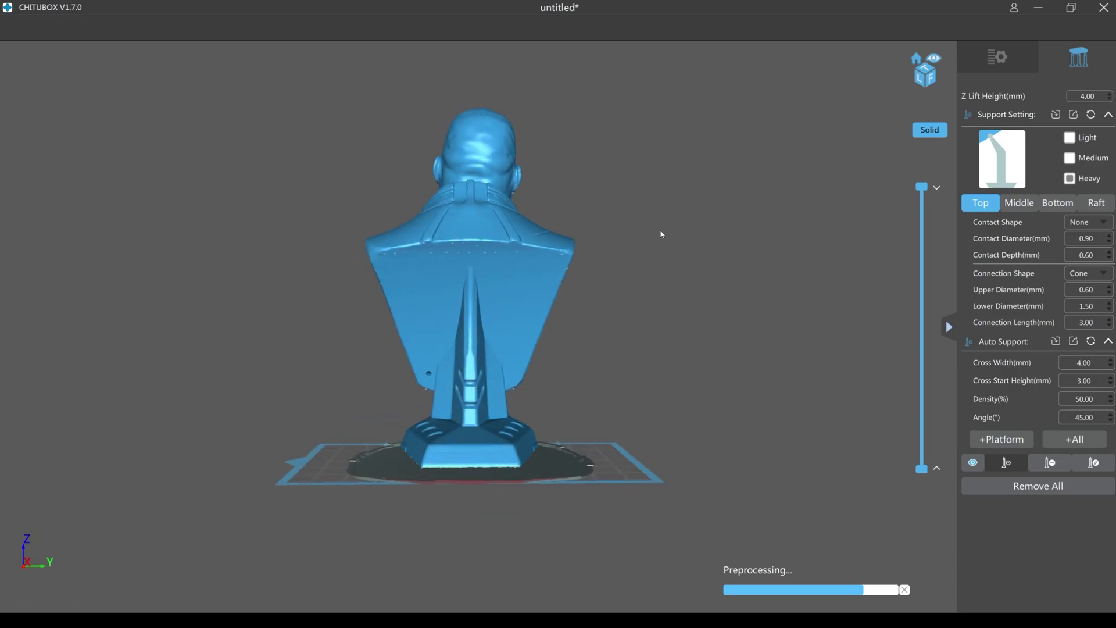
pyautogui.moveTo(478, 259); pyautogui.dragTo(609, 260, button='right')
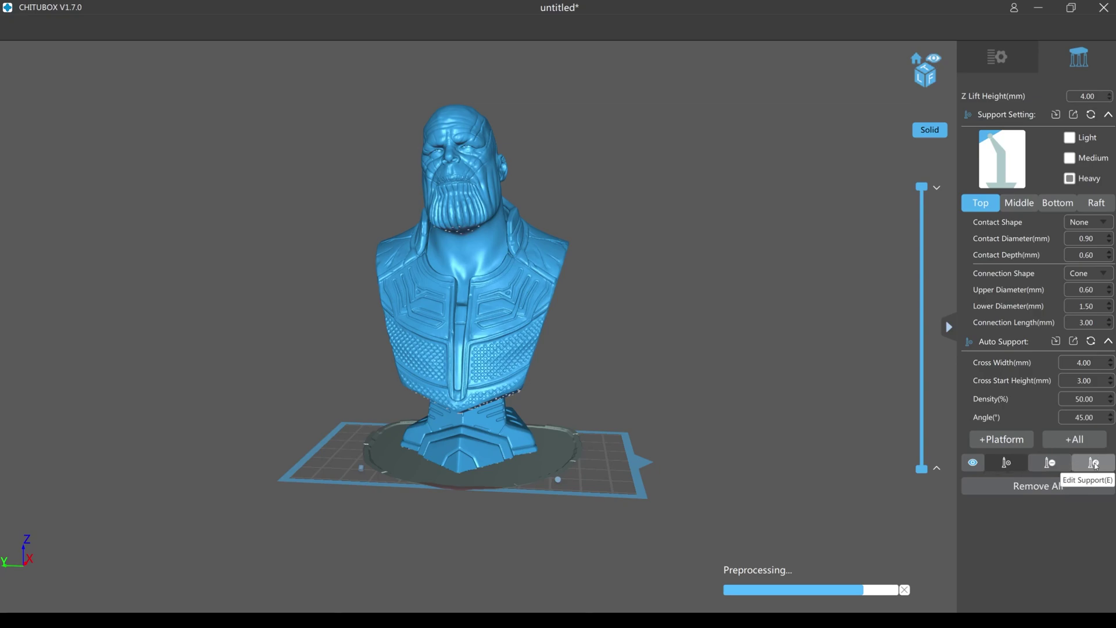
pyautogui.click(1001, 467)
pyautogui.moveTo(814, 371); pyautogui.dragTo(410, 363, button='right')
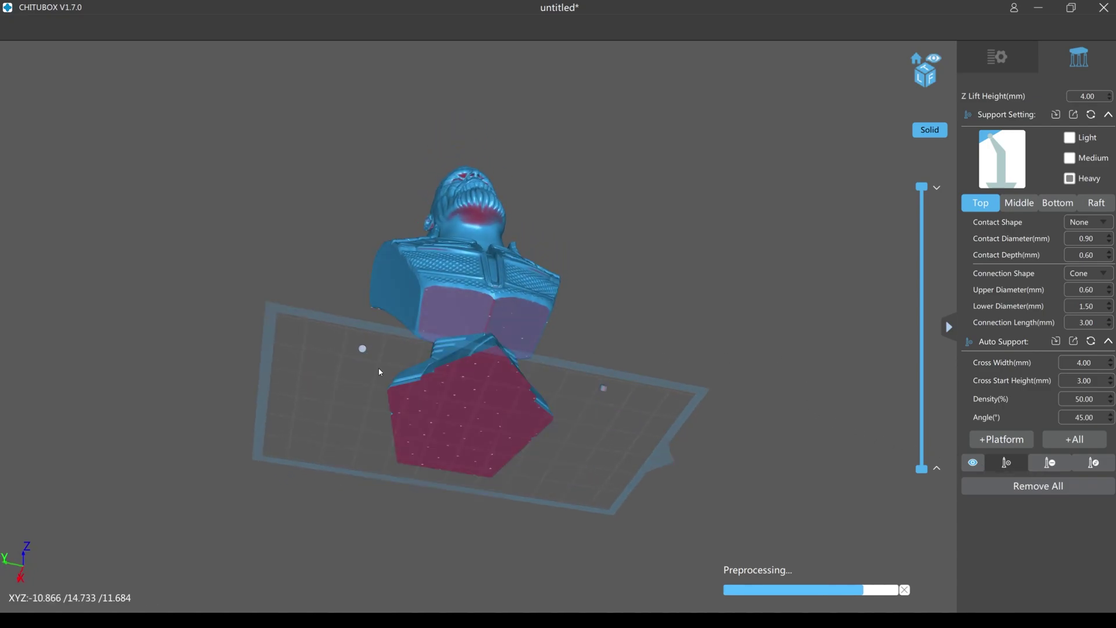
pyautogui.moveTo(651, 296); pyautogui.dragTo(660, 349, button='right')
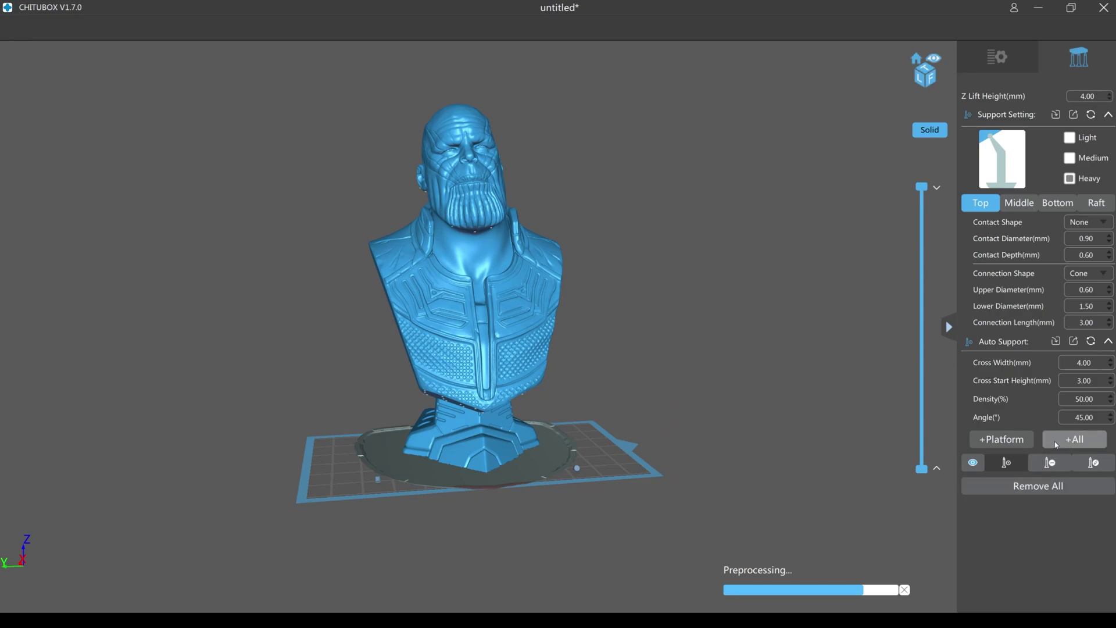
pyautogui.moveTo(688, 406); pyautogui.dragTo(723, 365, button='right')
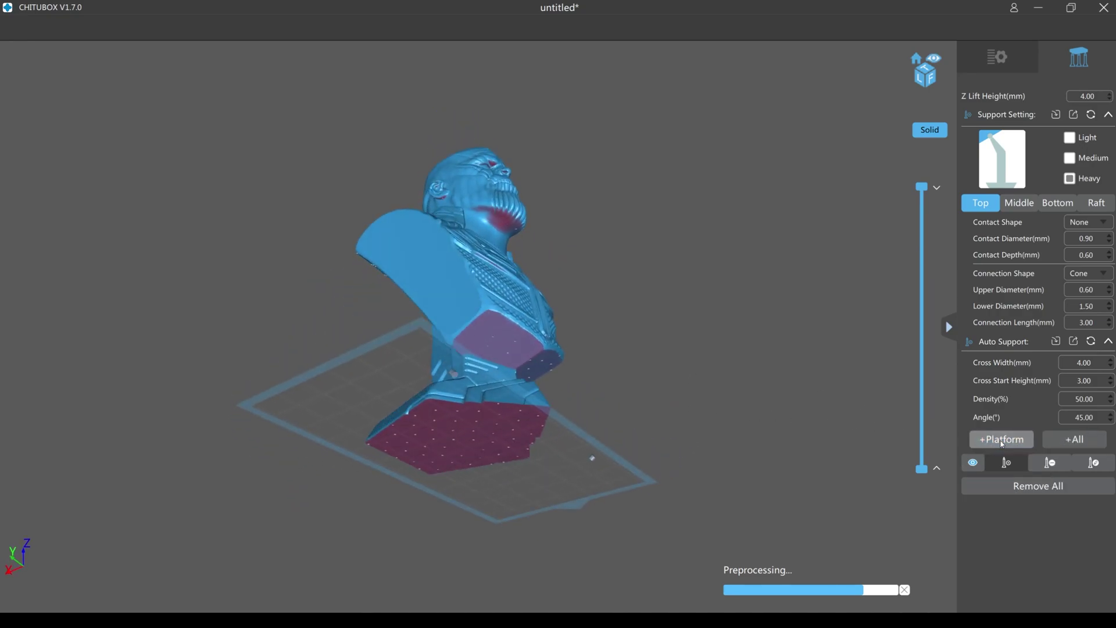
pyautogui.click(1044, 465)
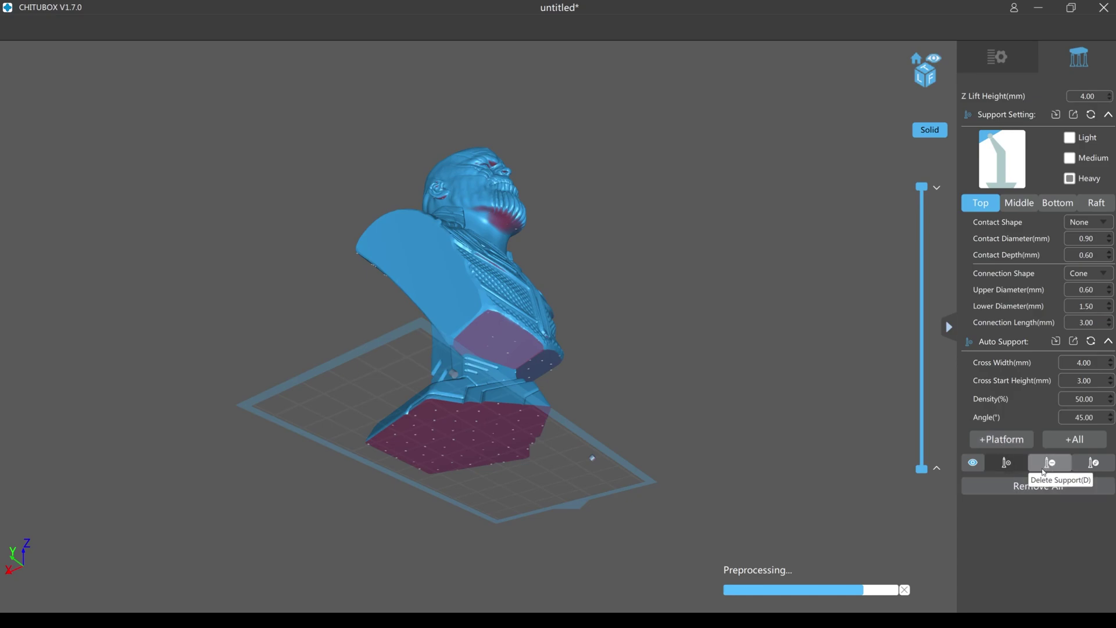
pyautogui.moveTo(870, 414); pyautogui.dragTo(805, 408, button='right')
pyautogui.click(1093, 445)
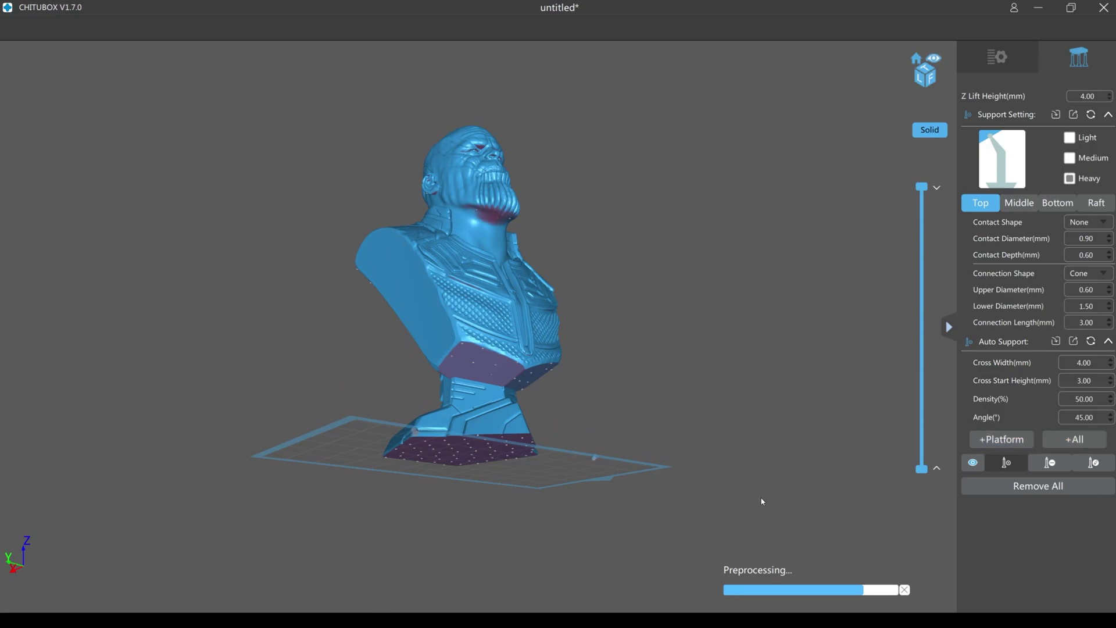
# Step: Place heavy supports spread across the flat underside of the bust's base
pyautogui.moveTo(772, 435); pyautogui.dragTo(743, 463)
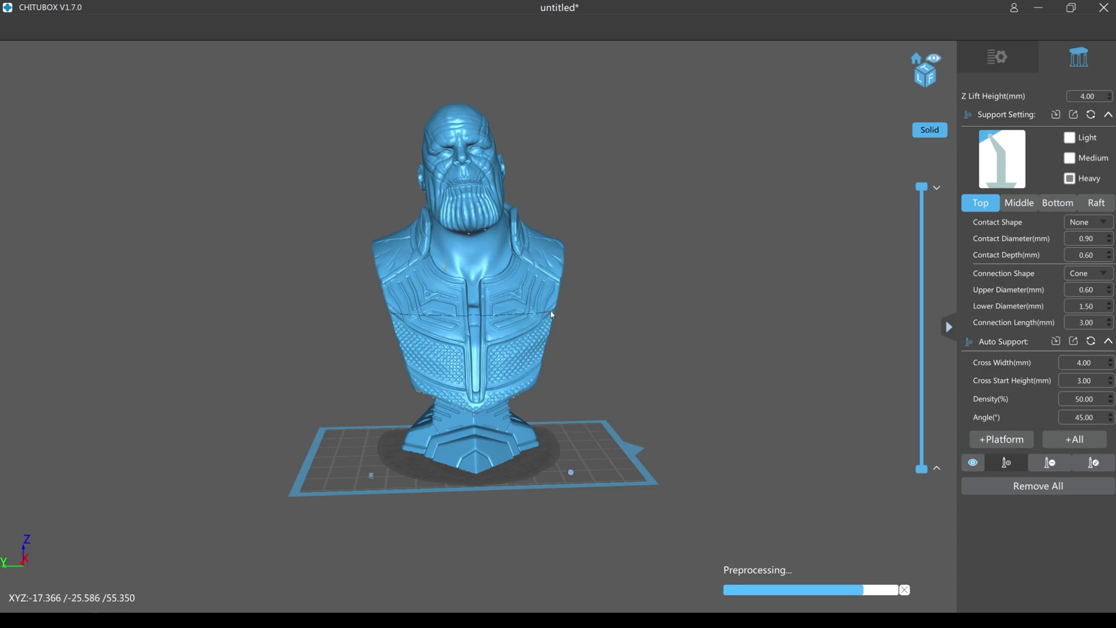
pyautogui.moveTo(653, 304); pyautogui.dragTo(712, 285)
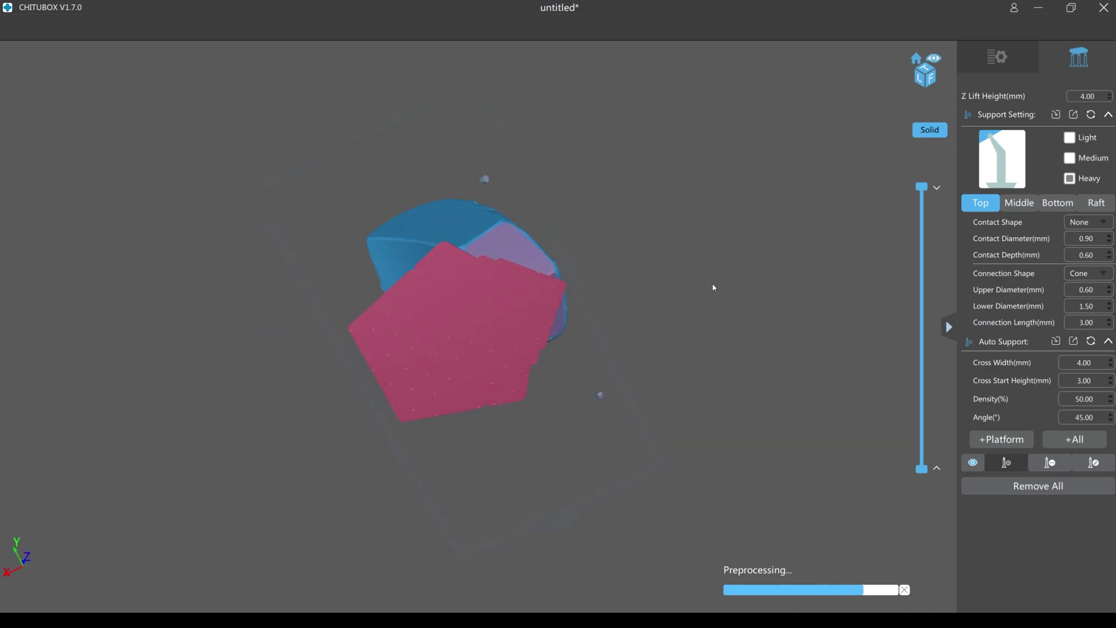
pyautogui.click(396, 318)
pyautogui.click(394, 351)
pyautogui.click(423, 391)
pyautogui.click(480, 388)
pyautogui.click(517, 355)
pyautogui.click(531, 313)
pyautogui.click(450, 330)
pyautogui.click(434, 361)
pyautogui.click(470, 371)
pyautogui.click(496, 336)
pyautogui.click(466, 288)
pyautogui.click(509, 280)
pyautogui.click(483, 315)
pyautogui.click(368, 335)
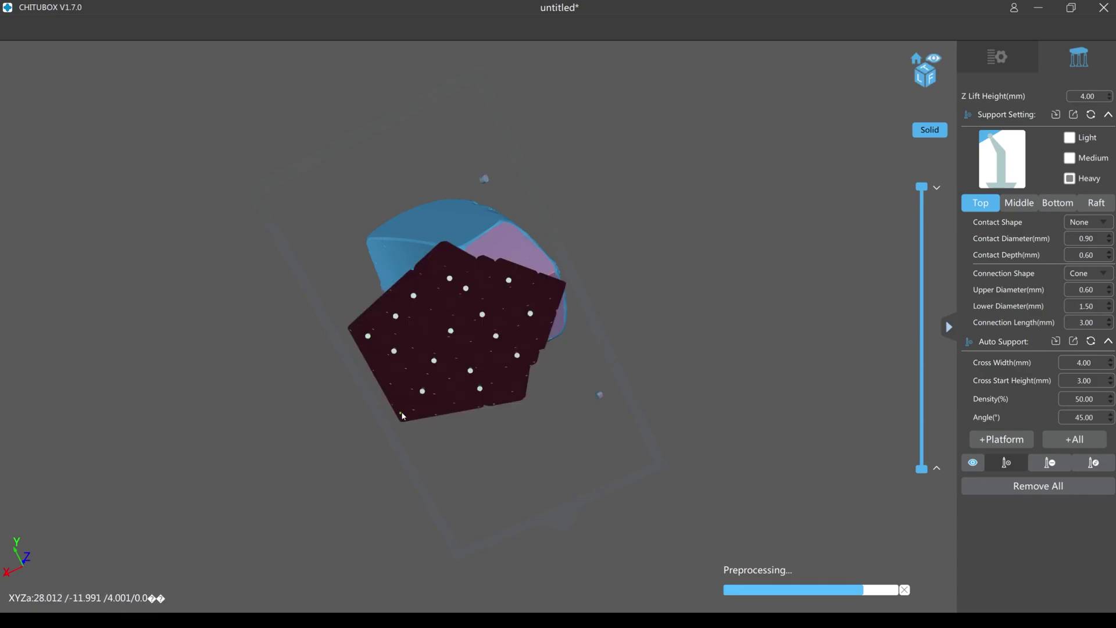
# Step: Add heavy supports along the edges and corners of the base's underside and in the remaining gaps
pyautogui.click(407, 413)
pyautogui.click(451, 409)
pyautogui.click(507, 395)
pyautogui.click(547, 293)
pyautogui.moveTo(647, 270); pyautogui.dragTo(505, 289, button='right')
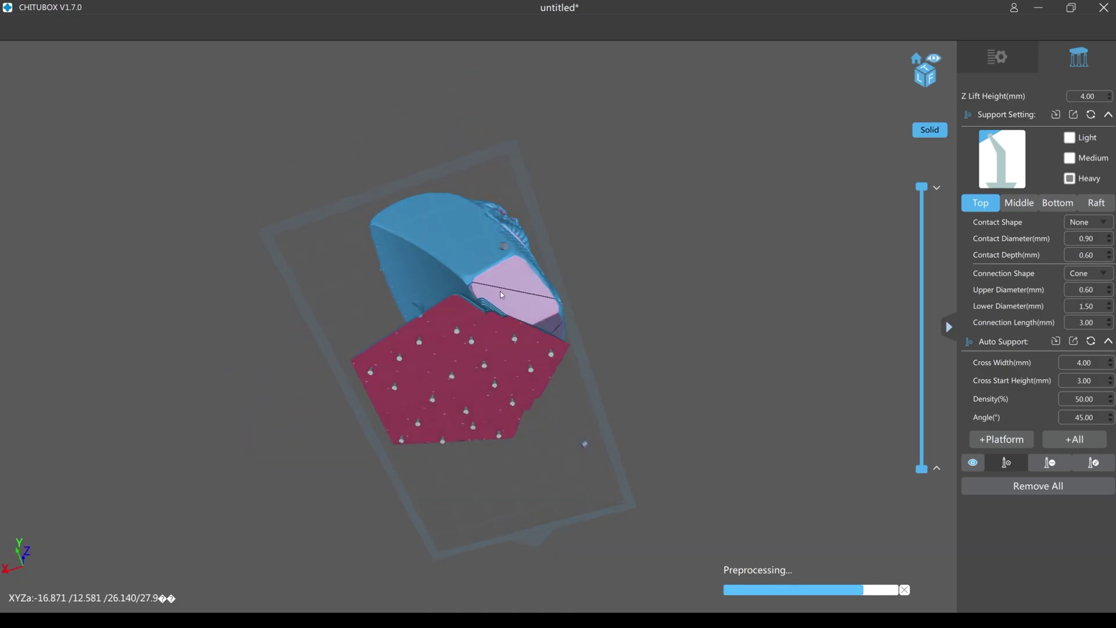
pyautogui.click(454, 305)
pyautogui.click(394, 417)
pyautogui.click(429, 364)
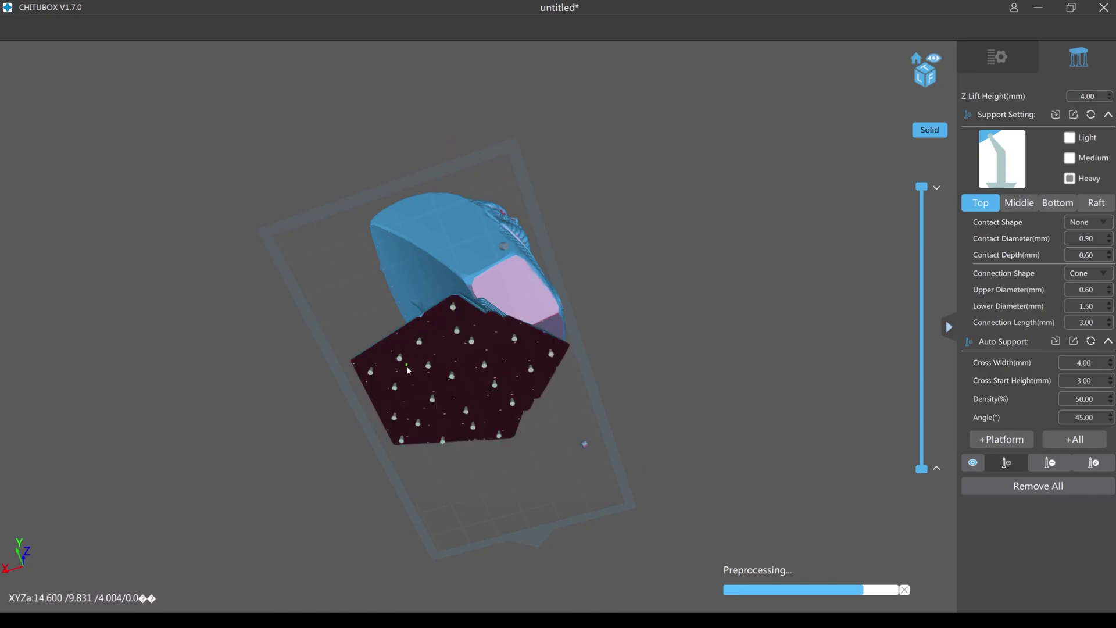
# Step: Add an extra support right beside a corner support under the base, and switch to support deletion
pyautogui.moveTo(521, 327); pyautogui.dragTo(588, 356, button='right')
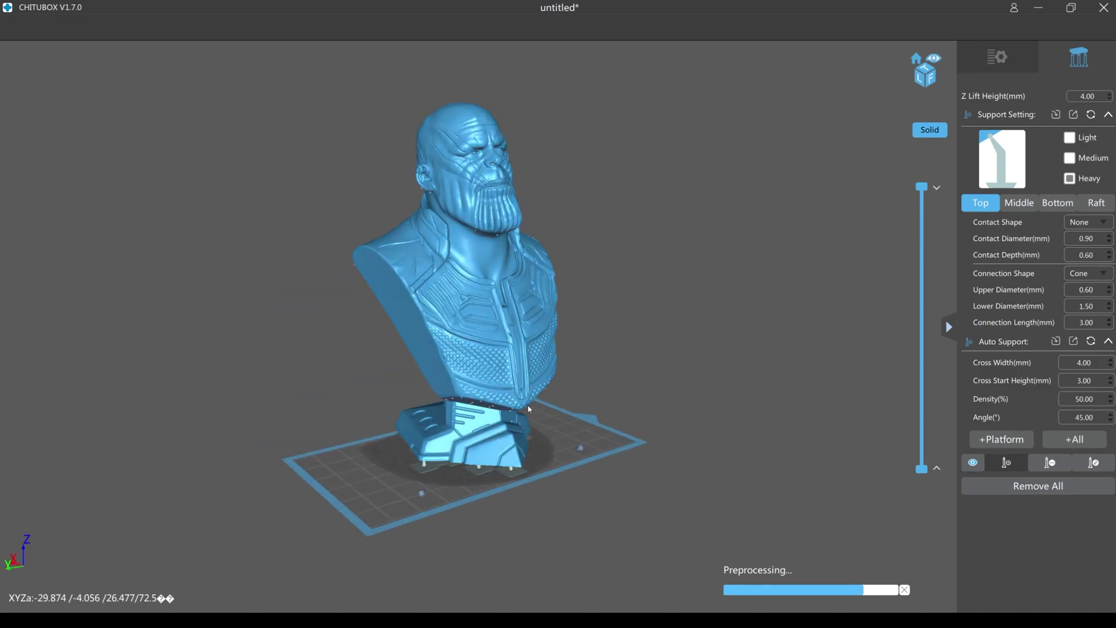
pyautogui.moveTo(604, 266)
pyautogui.mouseDown(button='right')
pyautogui.moveTo(638, 274)
pyautogui.moveTo(623, 274)
pyautogui.mouseUp(button='right')
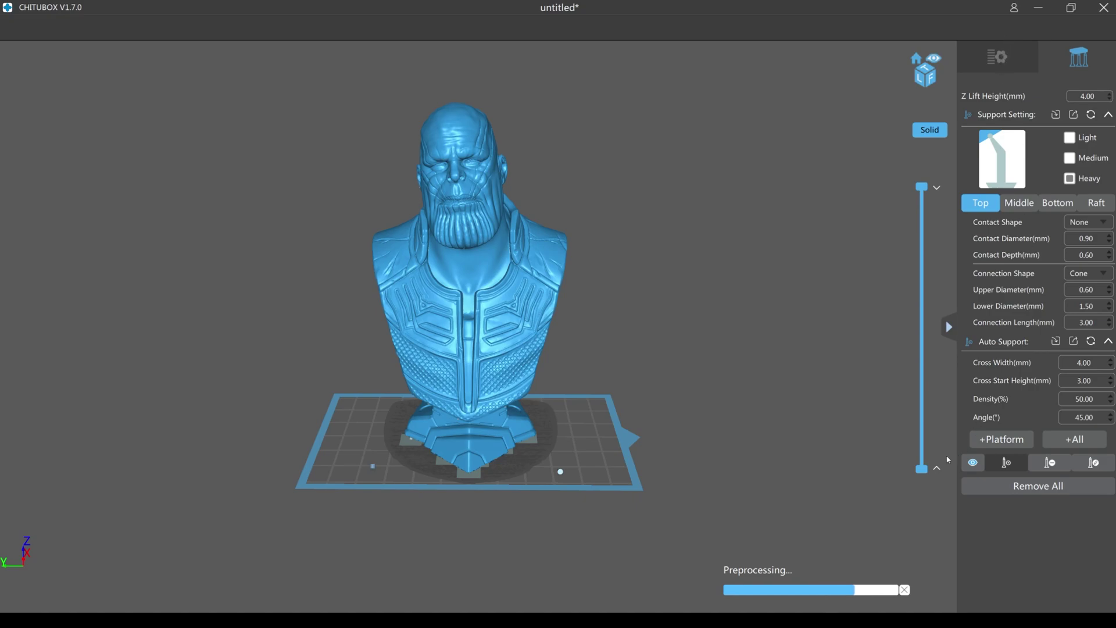
pyautogui.moveTo(880, 448); pyautogui.dragTo(767, 289, button='right')
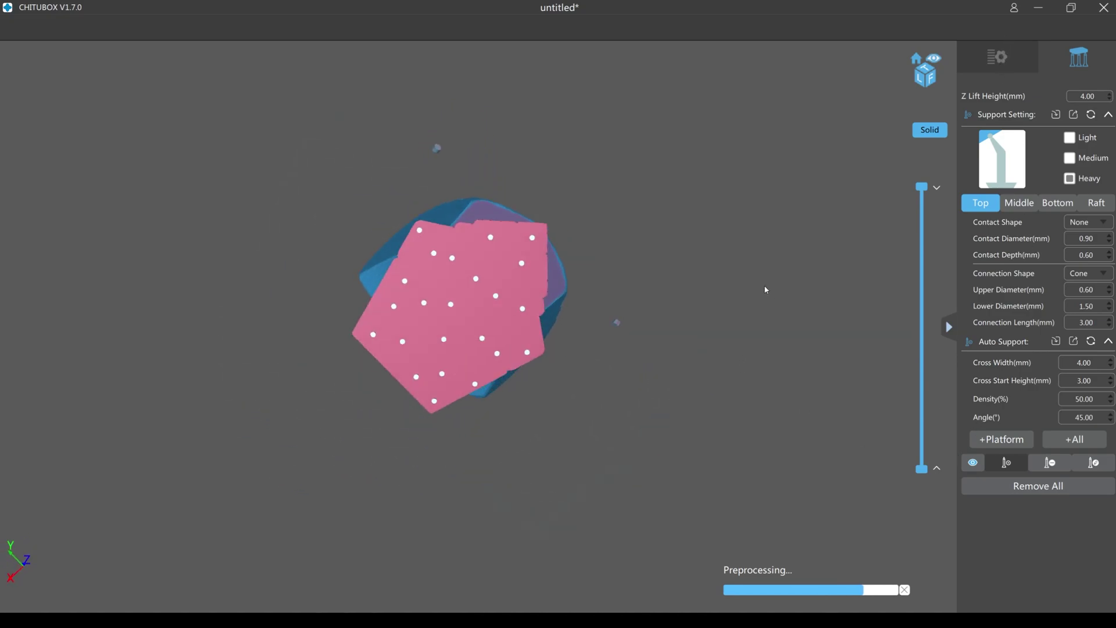
pyautogui.click(523, 239)
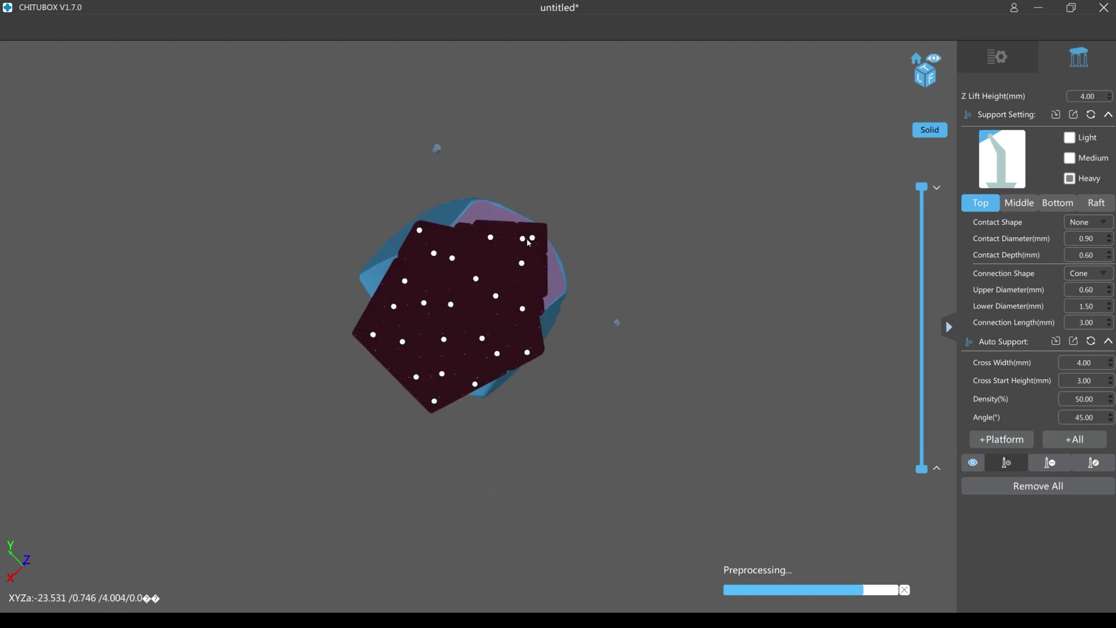
pyautogui.click(1046, 468)
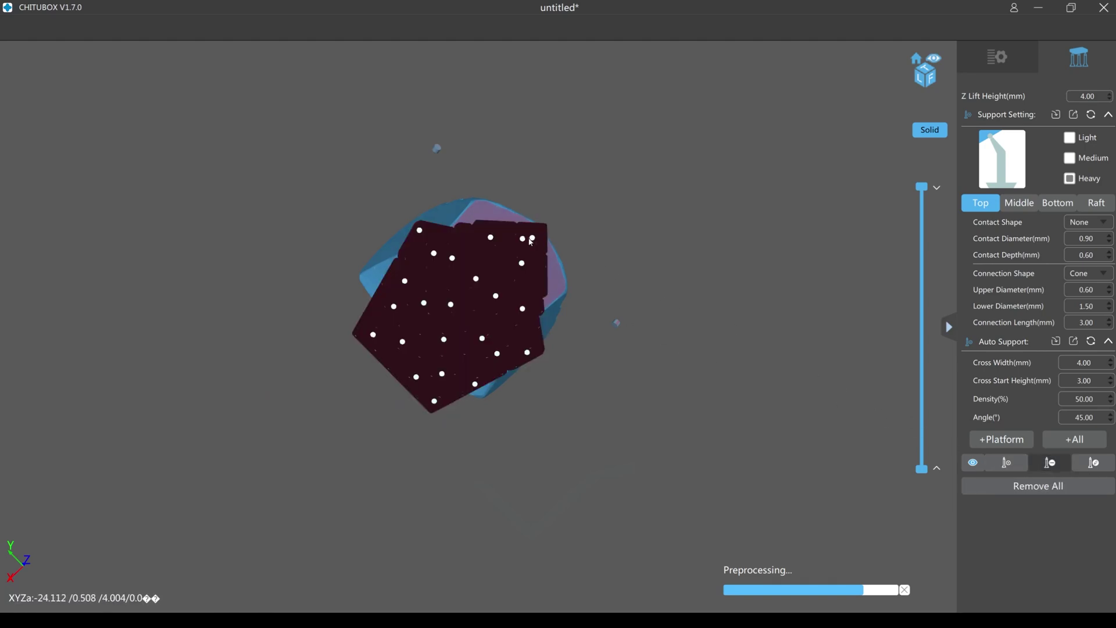
pyautogui.moveTo(587, 242); pyautogui.dragTo(601, 308)
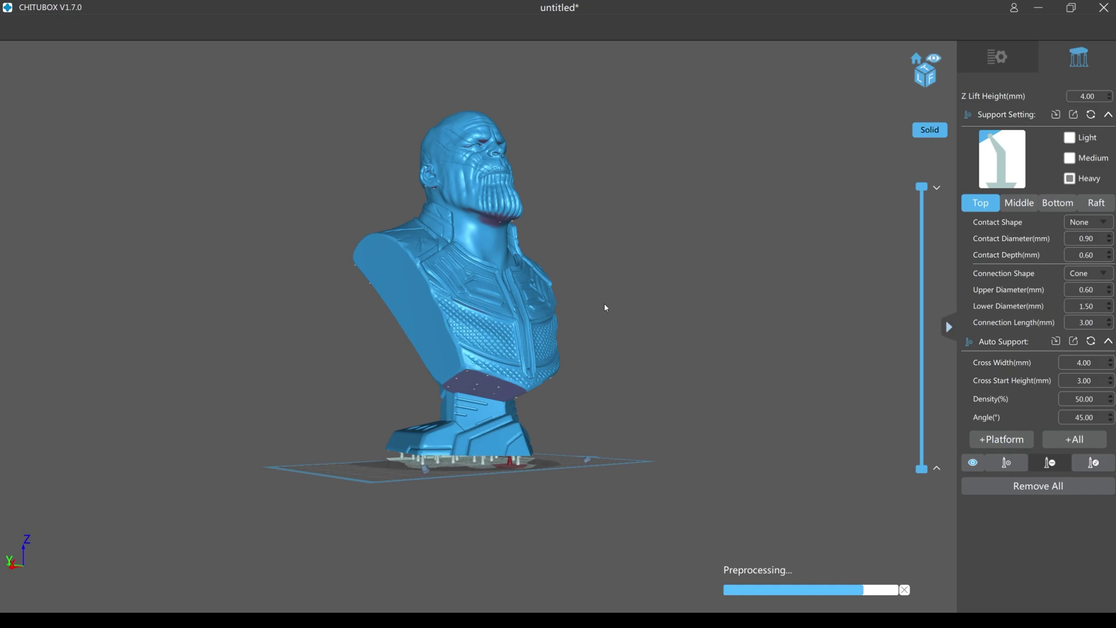
pyautogui.moveTo(608, 341); pyautogui.dragTo(543, 437)
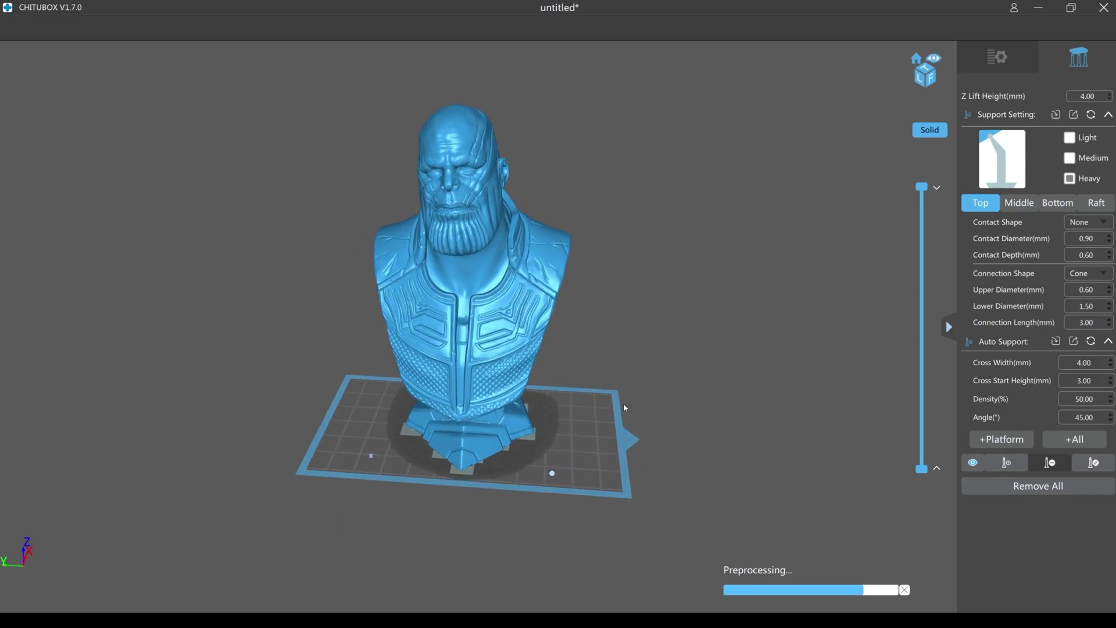
# Step: Leave the support setup, check the bust from several angles, and slice it for the print preview
pyautogui.click(1002, 58)
pyautogui.moveTo(748, 142); pyautogui.dragTo(639, 419)
pyautogui.moveTo(600, 319); pyautogui.dragTo(495, 336)
pyautogui.moveTo(605, 269); pyautogui.dragTo(500, 328)
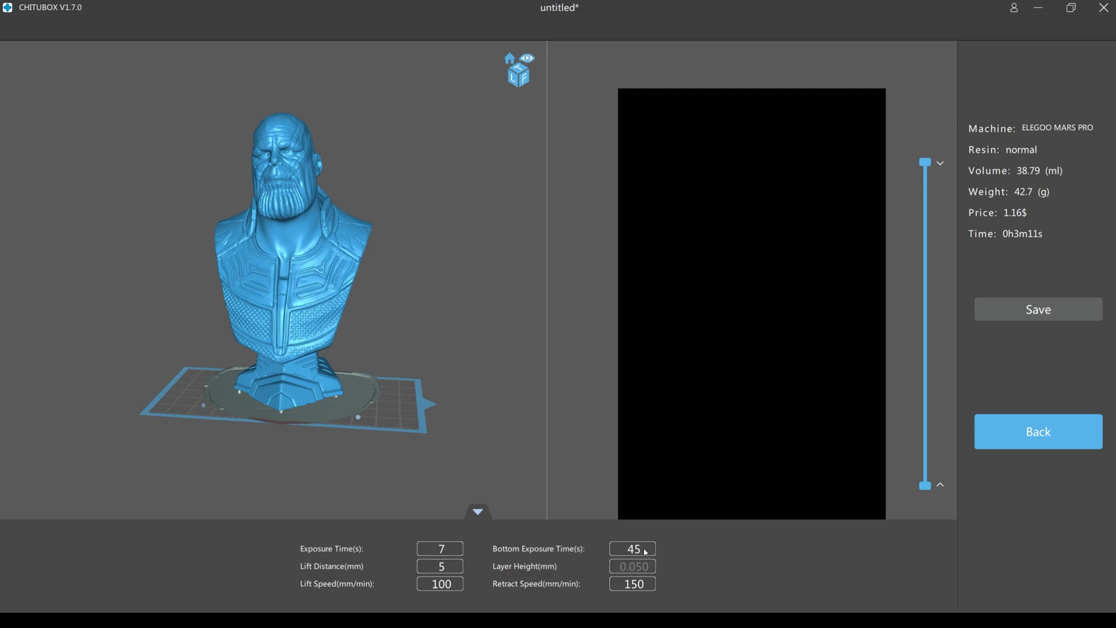
# Step: Open the bottom exposure time for editing in the sliced print's settings
pyautogui.moveTo(644, 552); pyautogui.dragTo(630, 547)
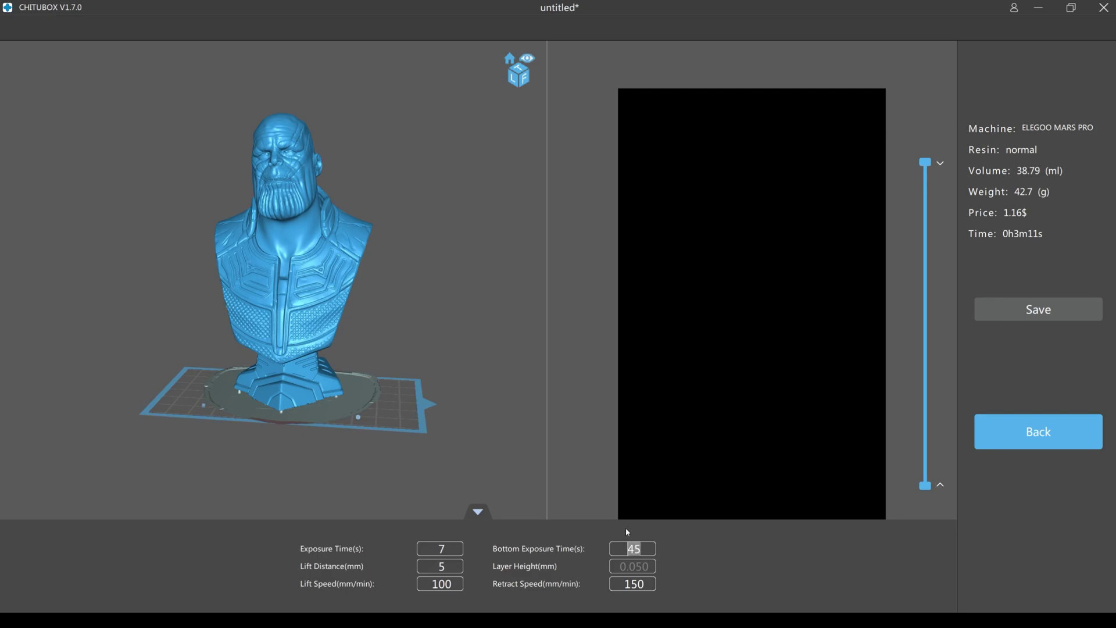